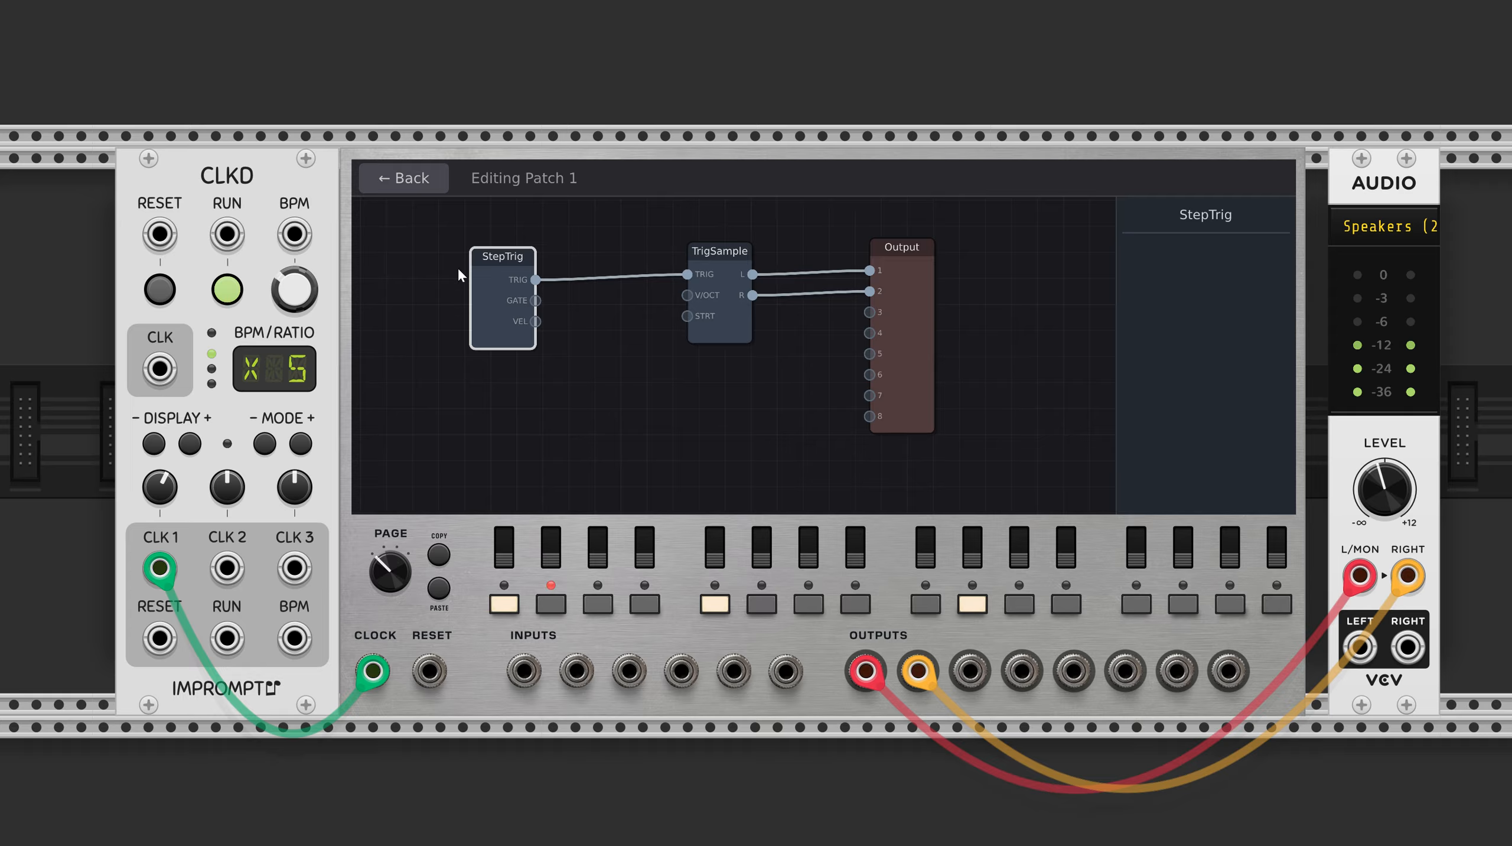
Return from the patch editor to the step overview and move the CLKD module away from the sequencer.
left_click(418, 181)
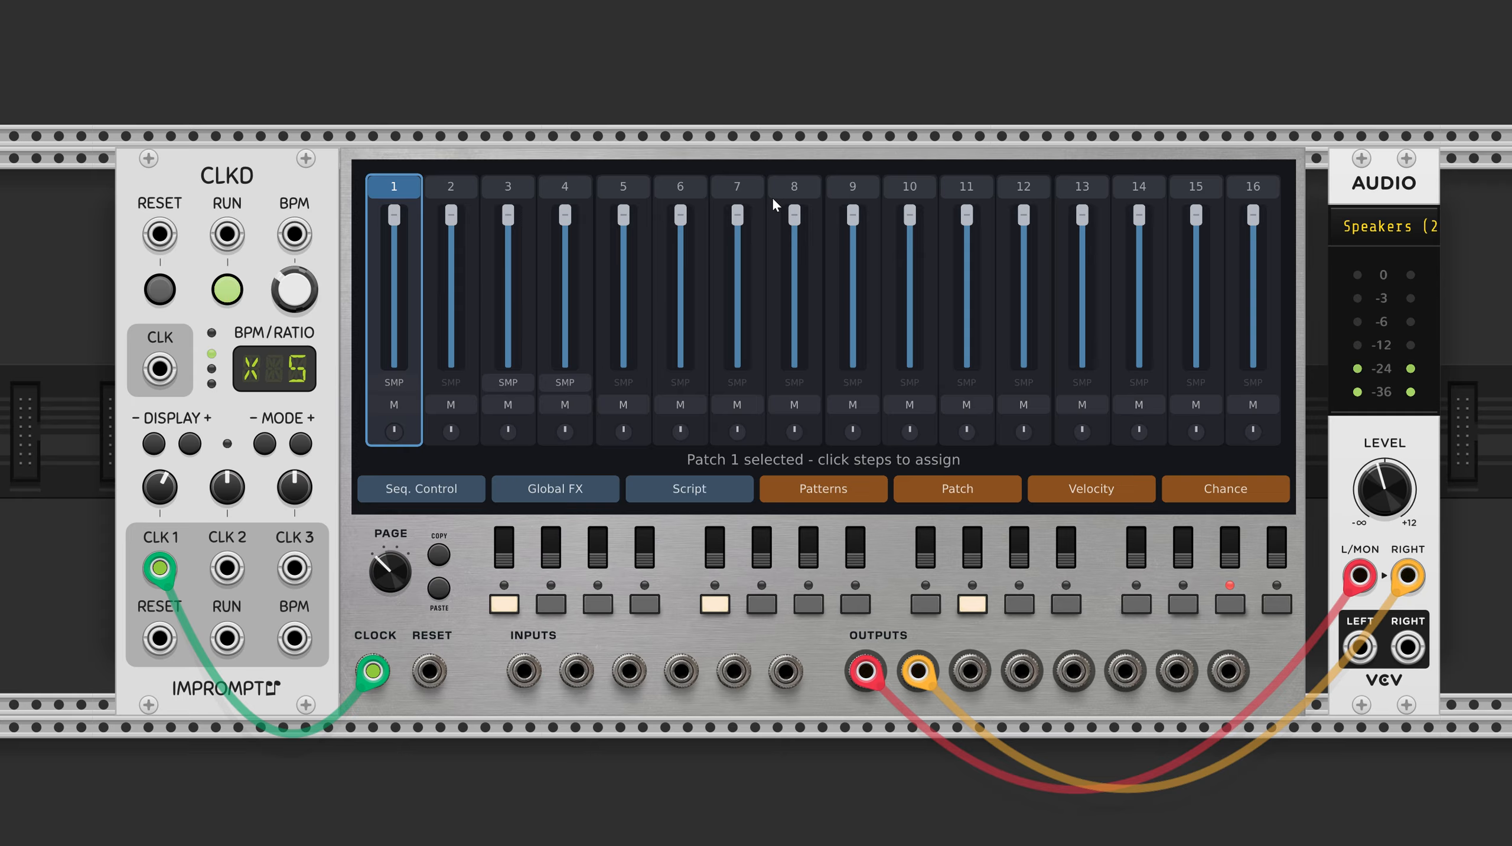
left_click_drag(287, 158, 239, 171)
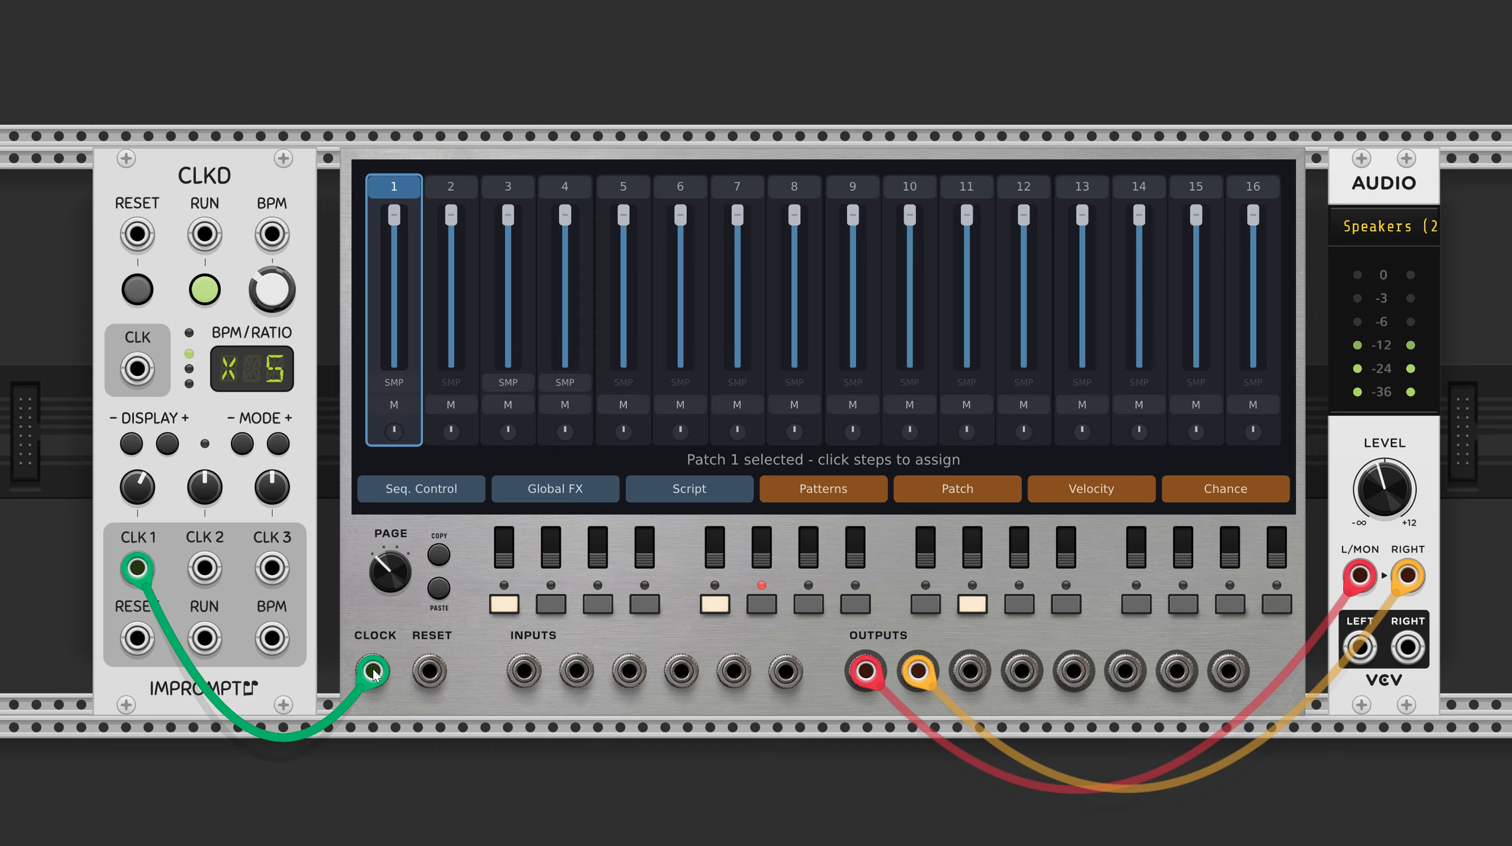
mouse_move(372, 672)
left_mouse_down()
mouse_move(320, 582)
mouse_move(372, 687)
left_mouse_up()
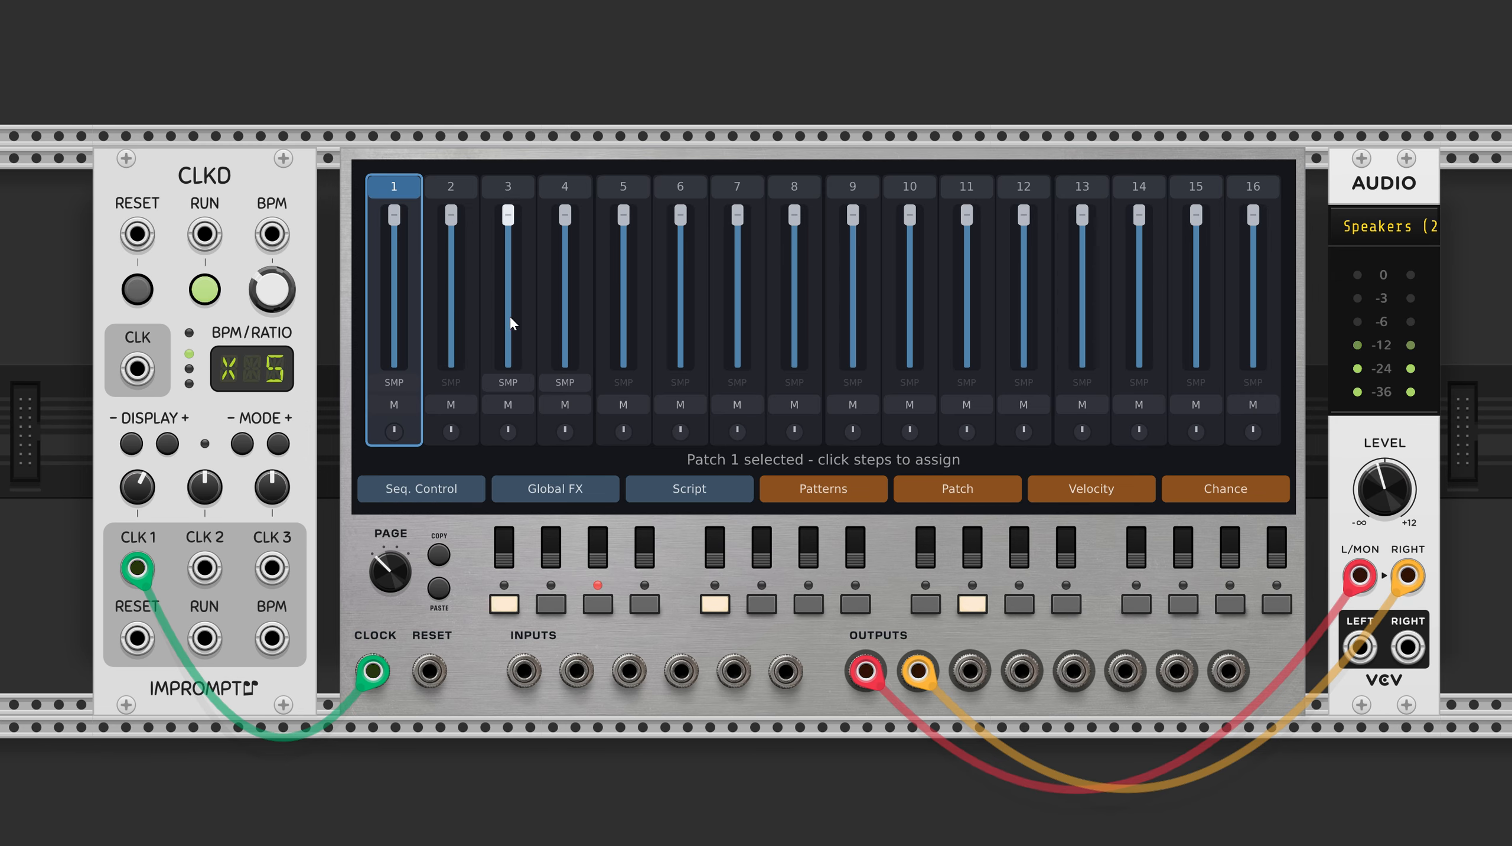
Open Patch 1 for editing and move the StepTrig and TrigSample nodes lower and farther from the Output node.
double_click(392, 191)
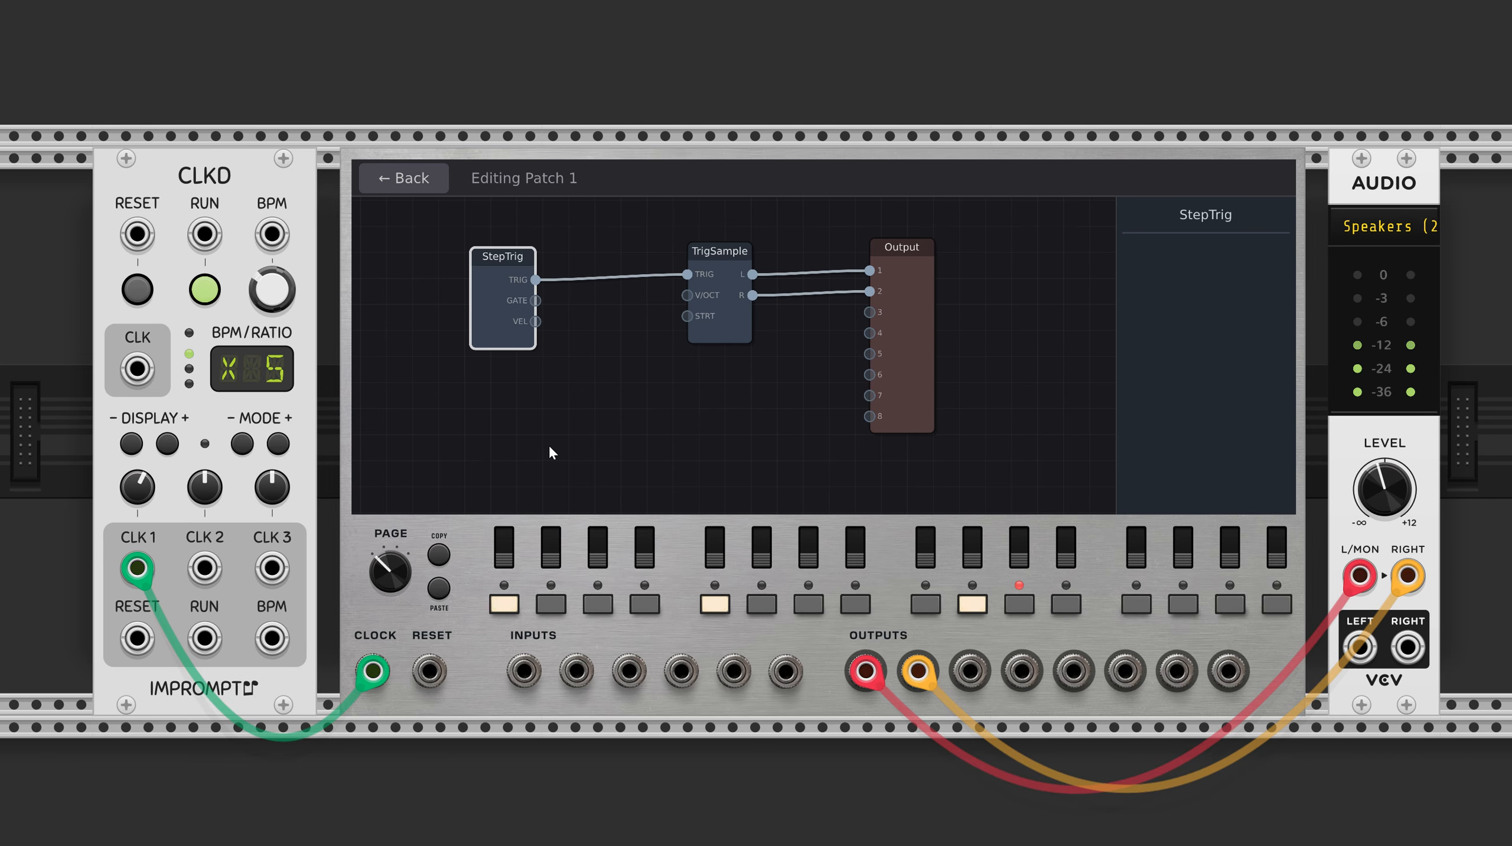
left_click_drag(478, 305, 465, 324)
left_click_drag(721, 320, 708, 374)
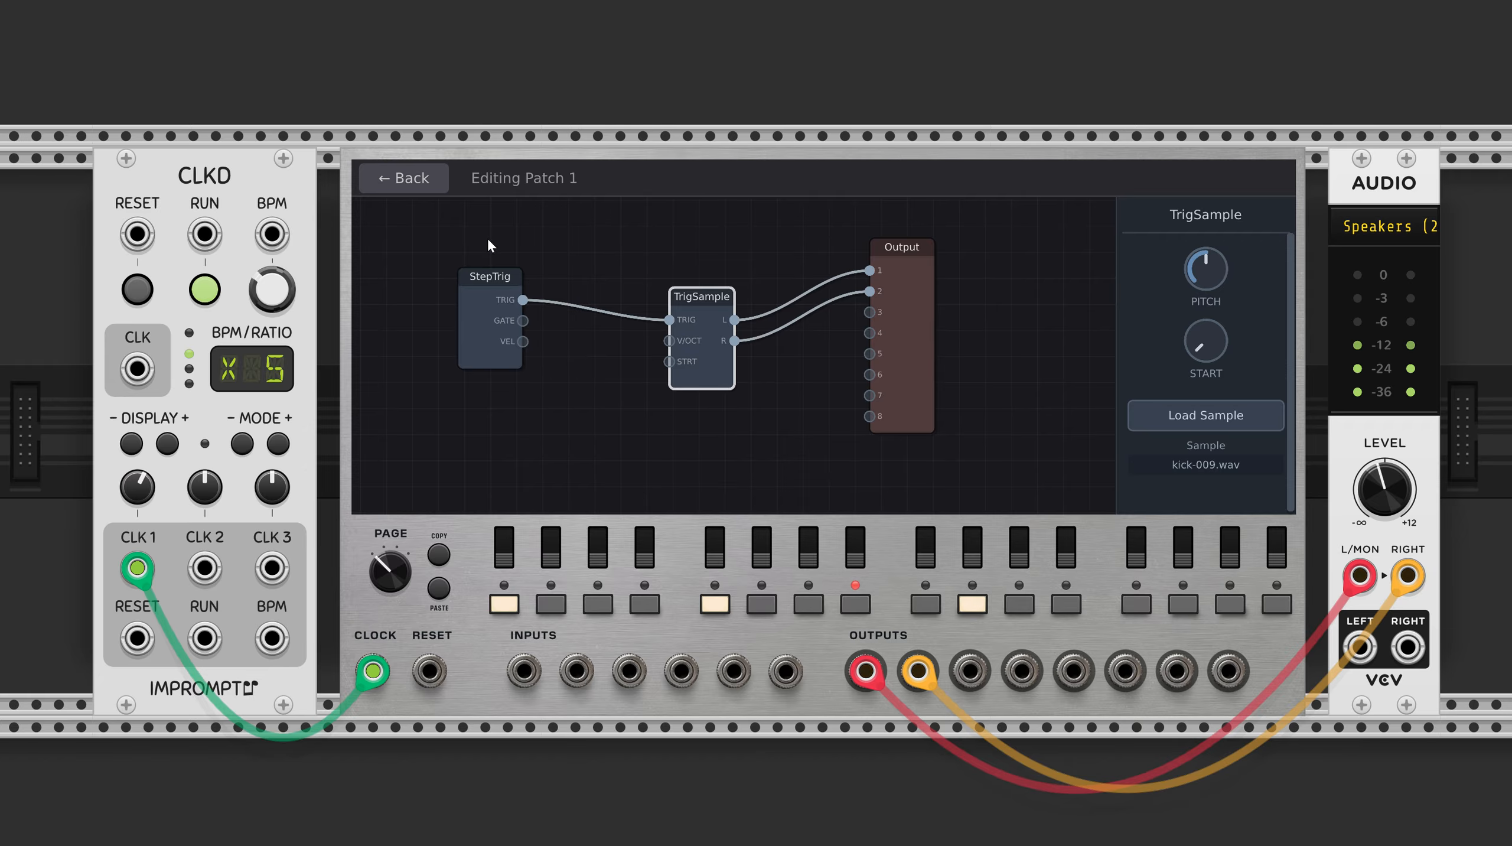
Examine the settings of the StepTrig, TrigSample and Output nodes and search the module library for "tri".
left_click(486, 314)
left_click(710, 377)
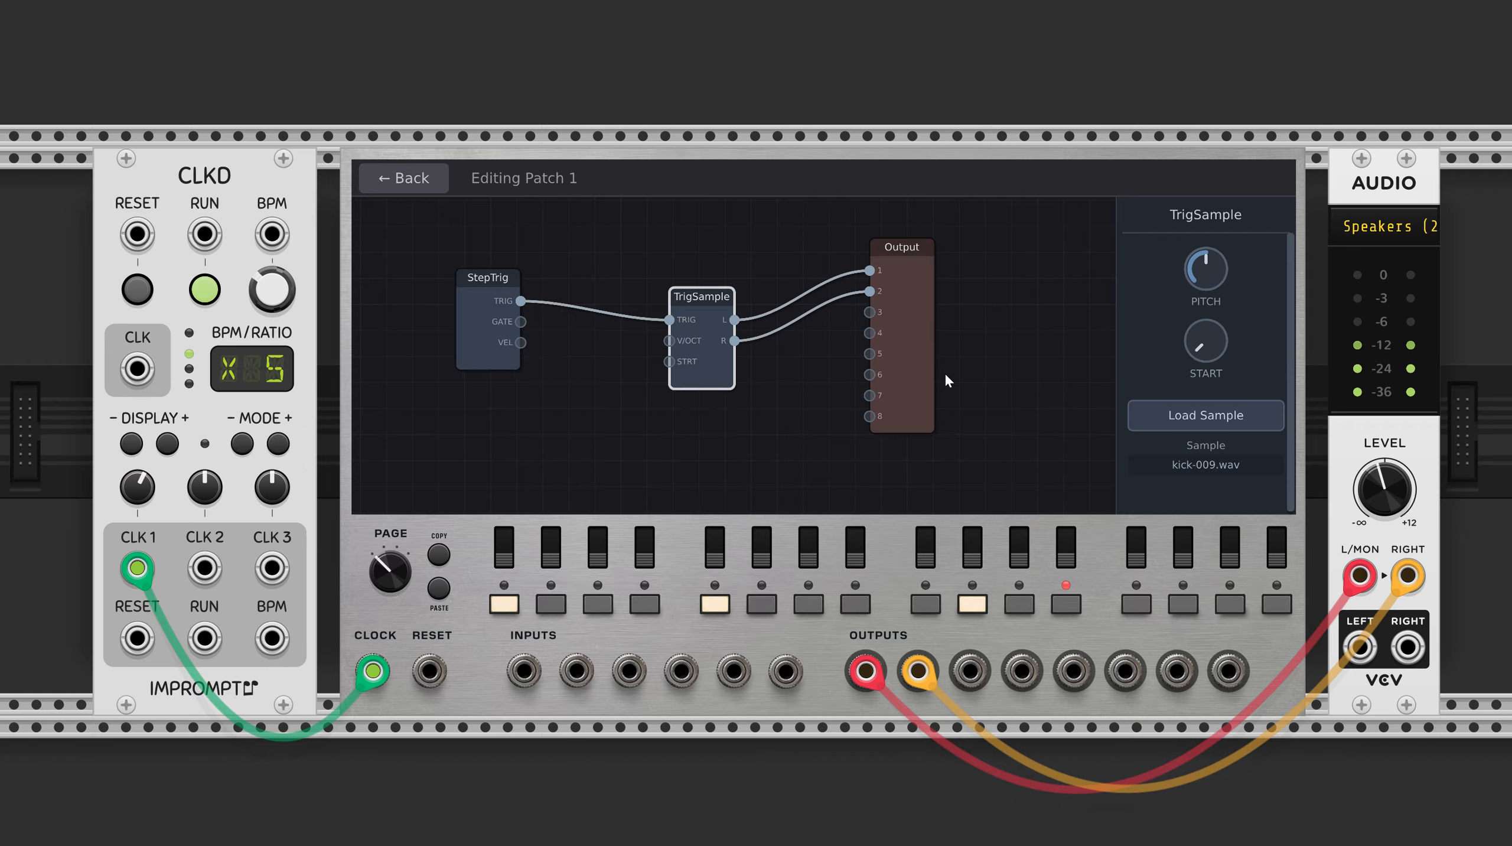
left_click(923, 390)
double_click(721, 465)
type("tri")
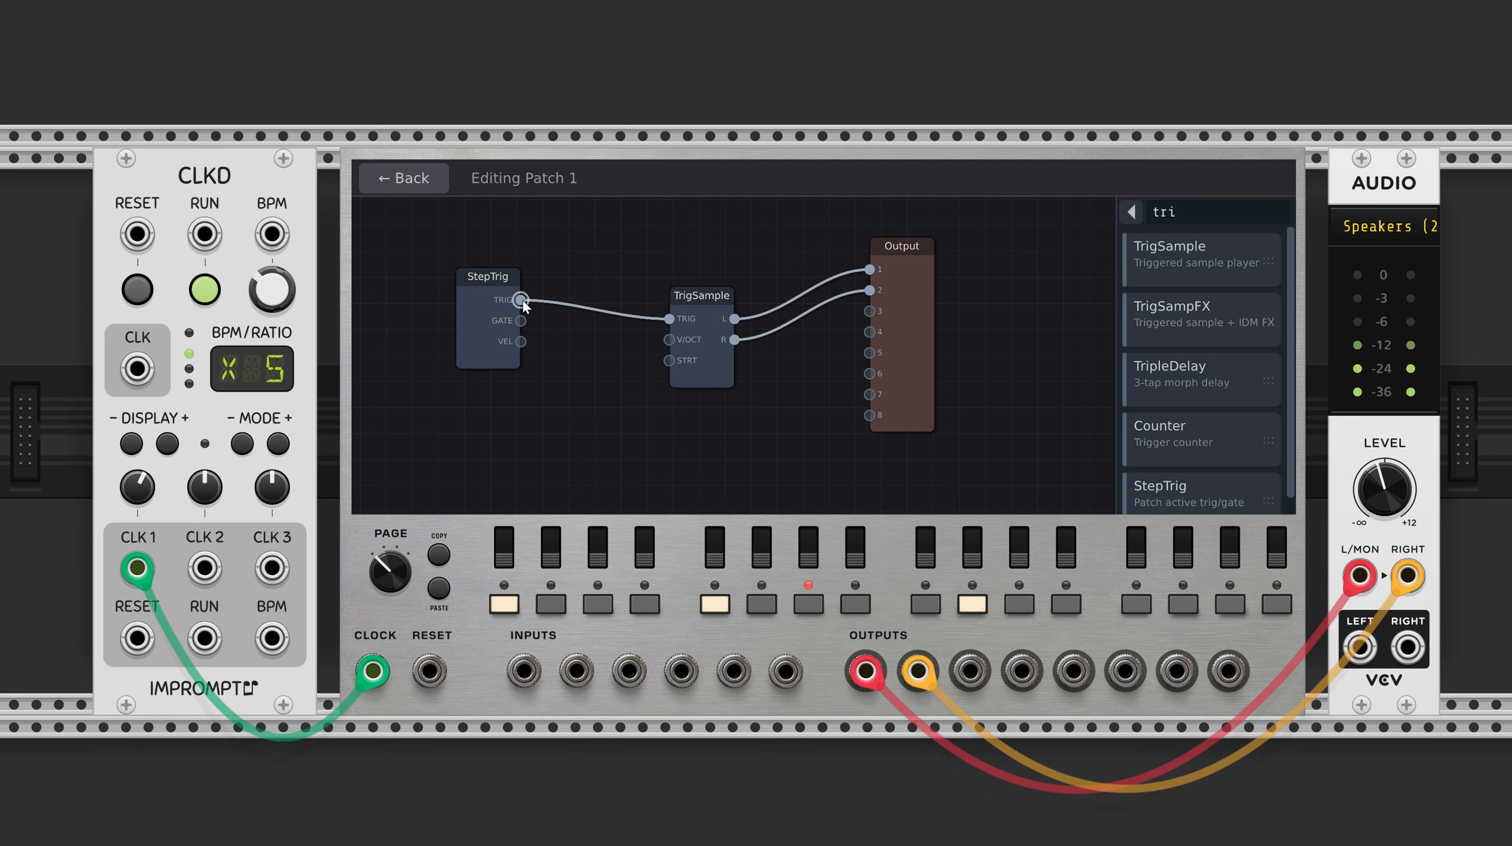
left_click(721, 377)
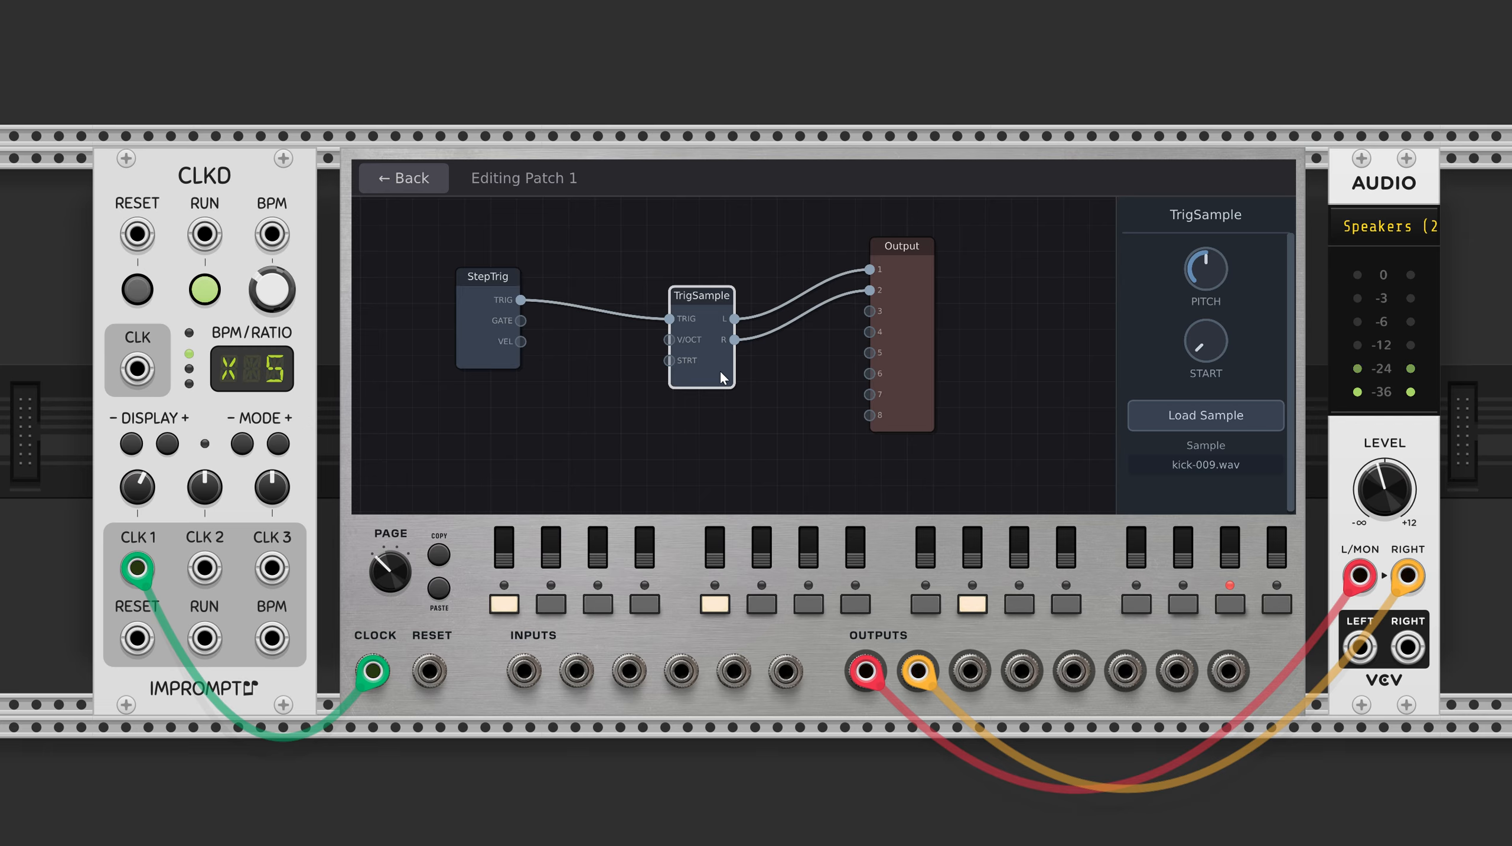
left_click(910, 383)
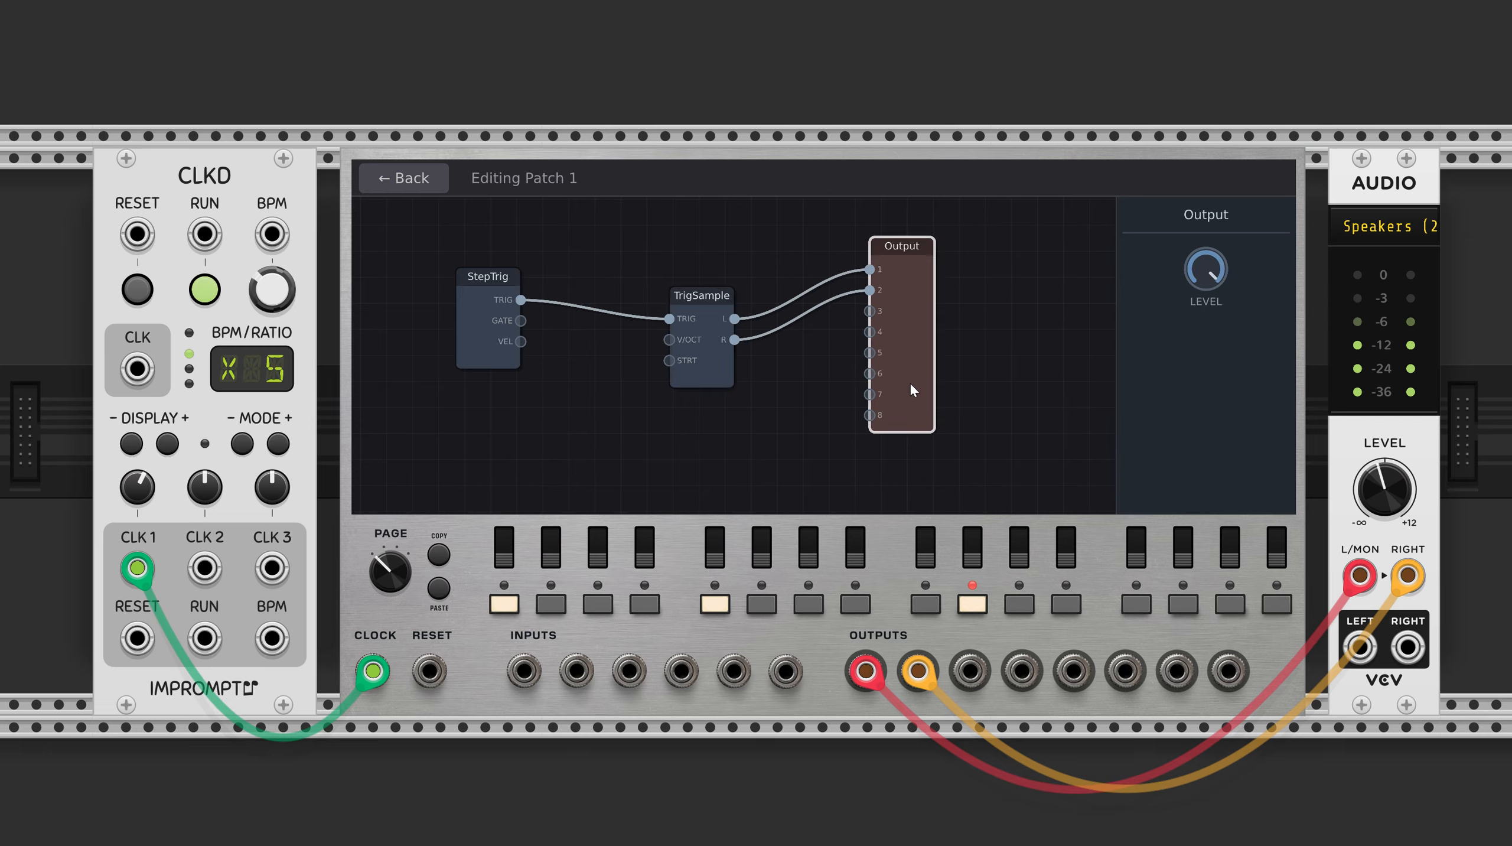
left_click(737, 474)
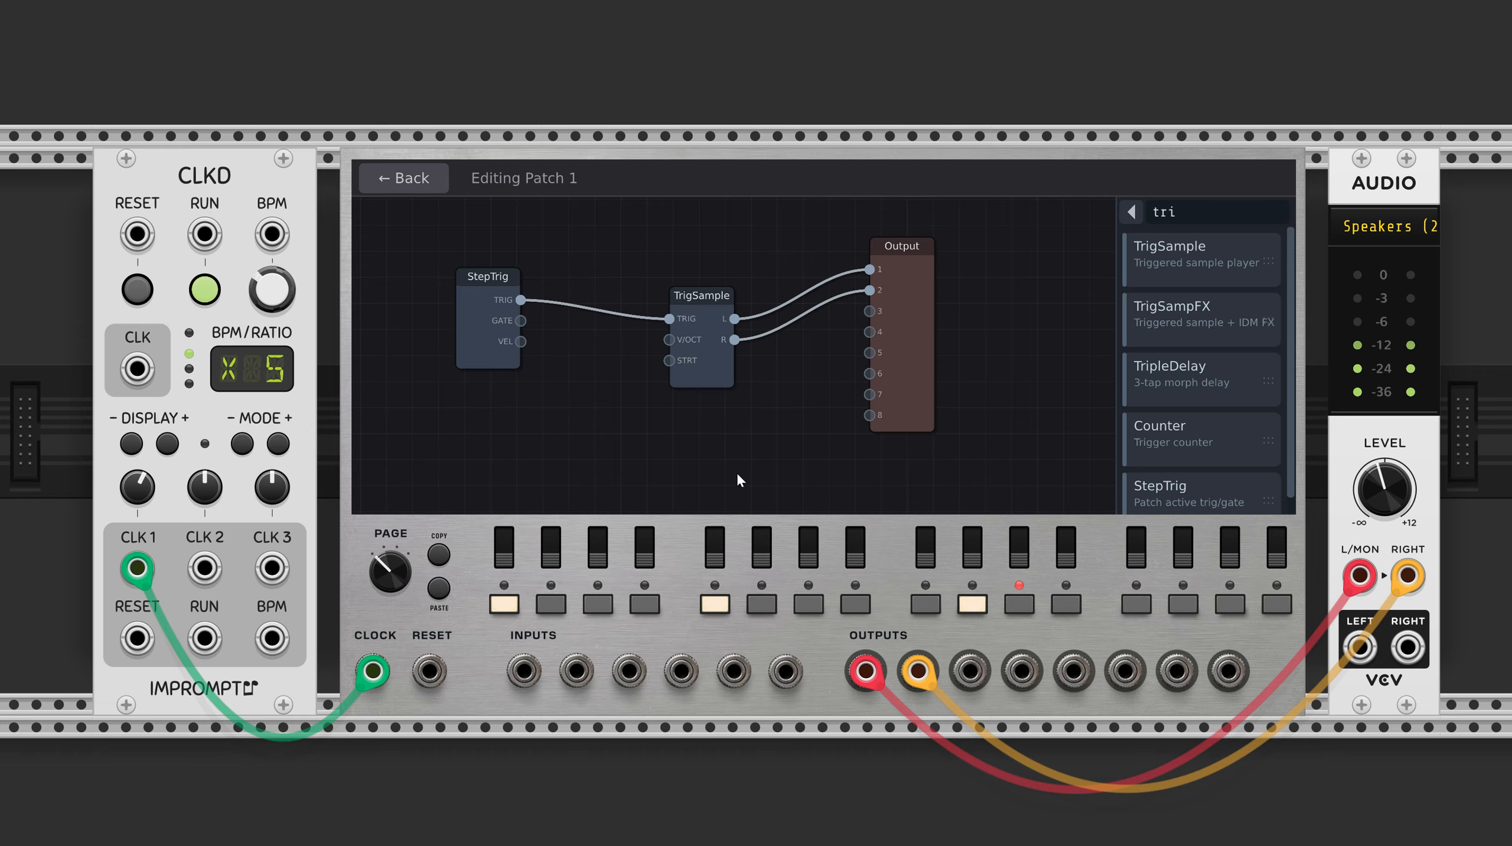
Delete the StepTrig node and add an external CV Input node in its place.
left_click(512, 346)
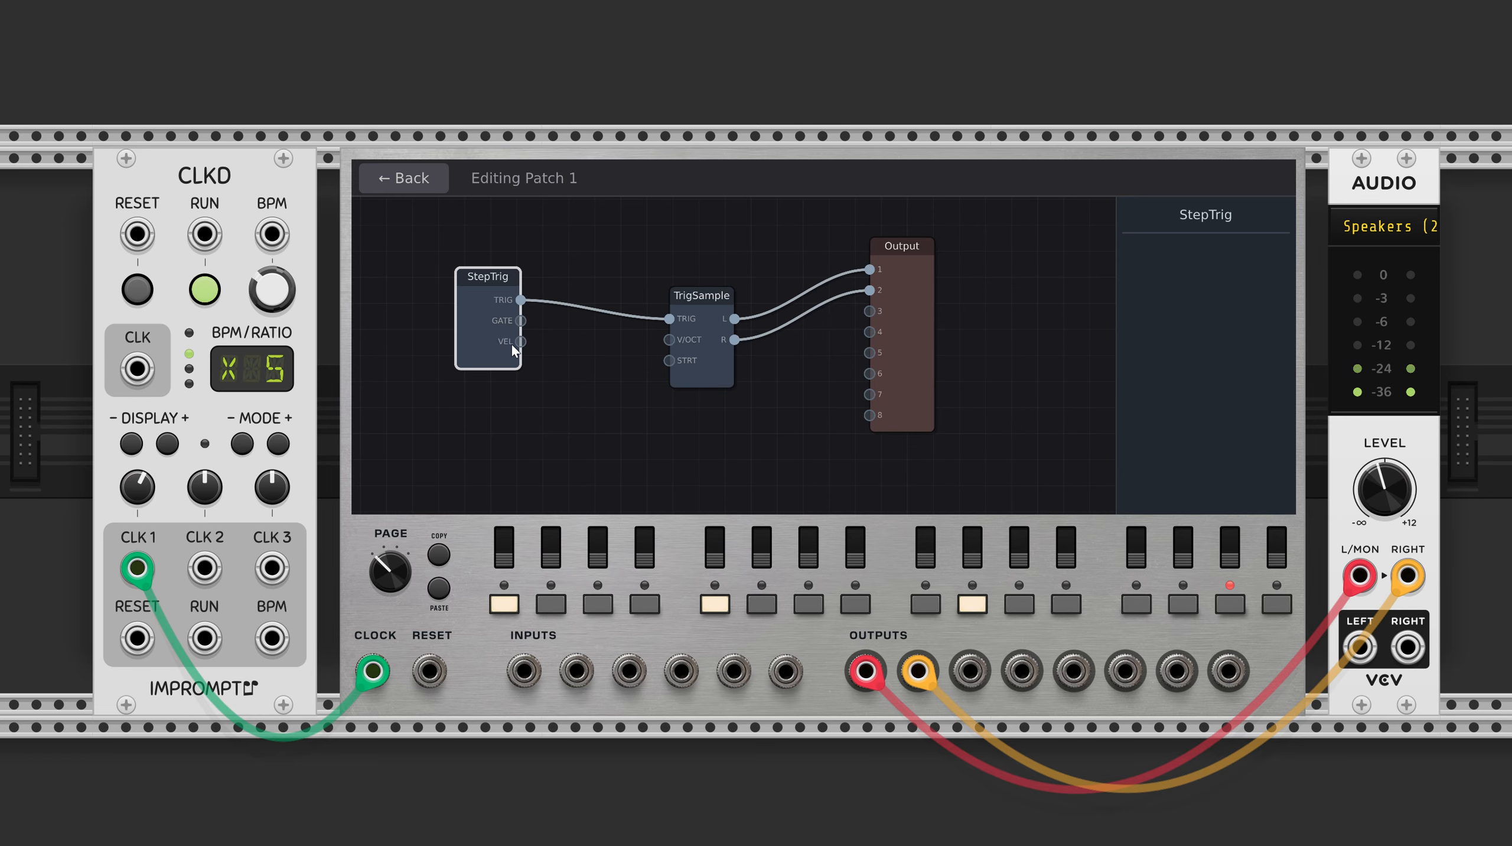
key("Delete")
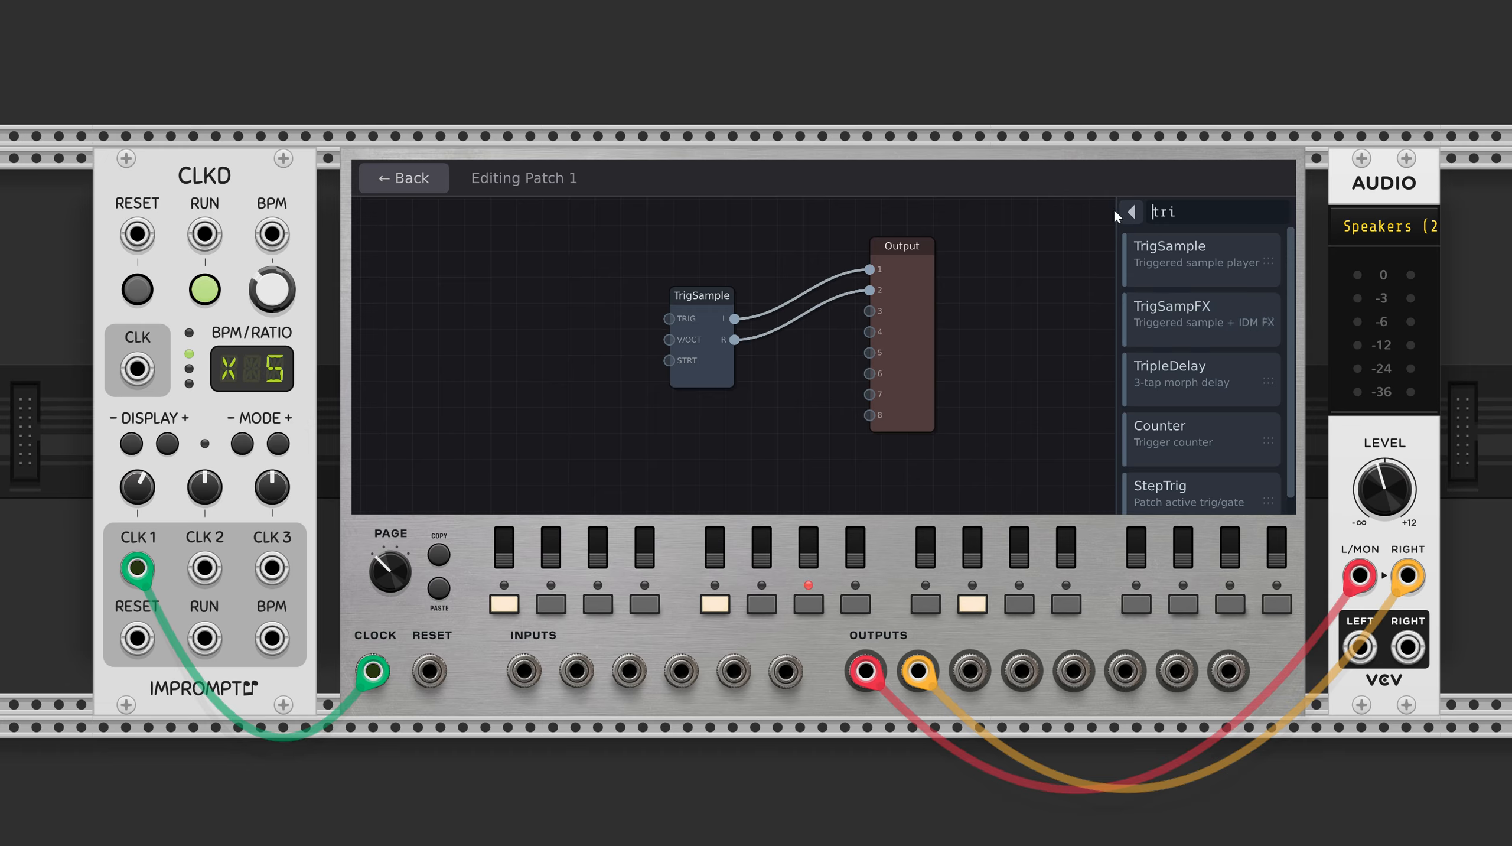
key("BackSpace")
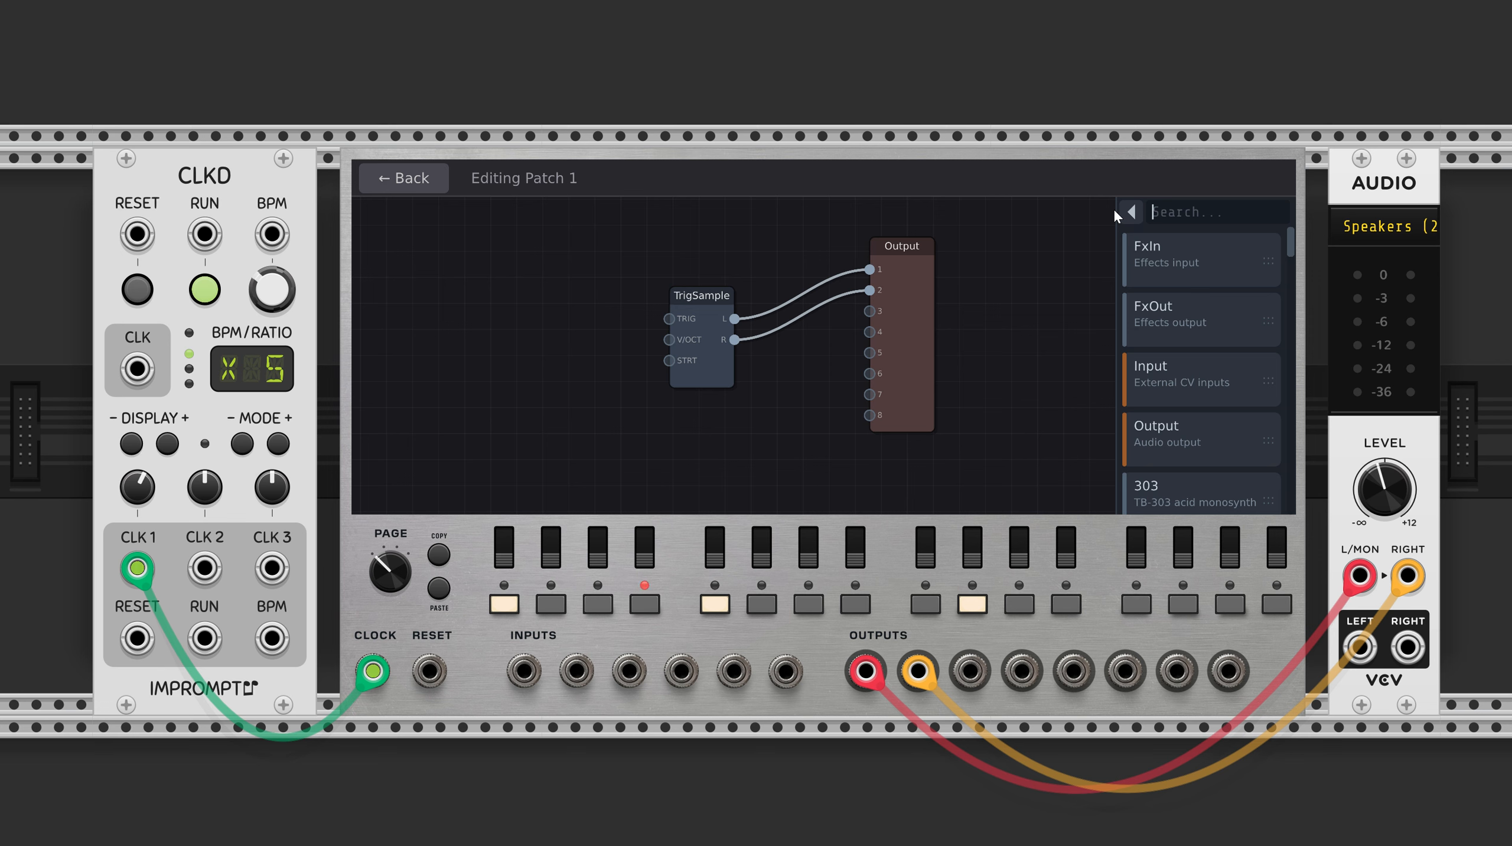
type("inpu")
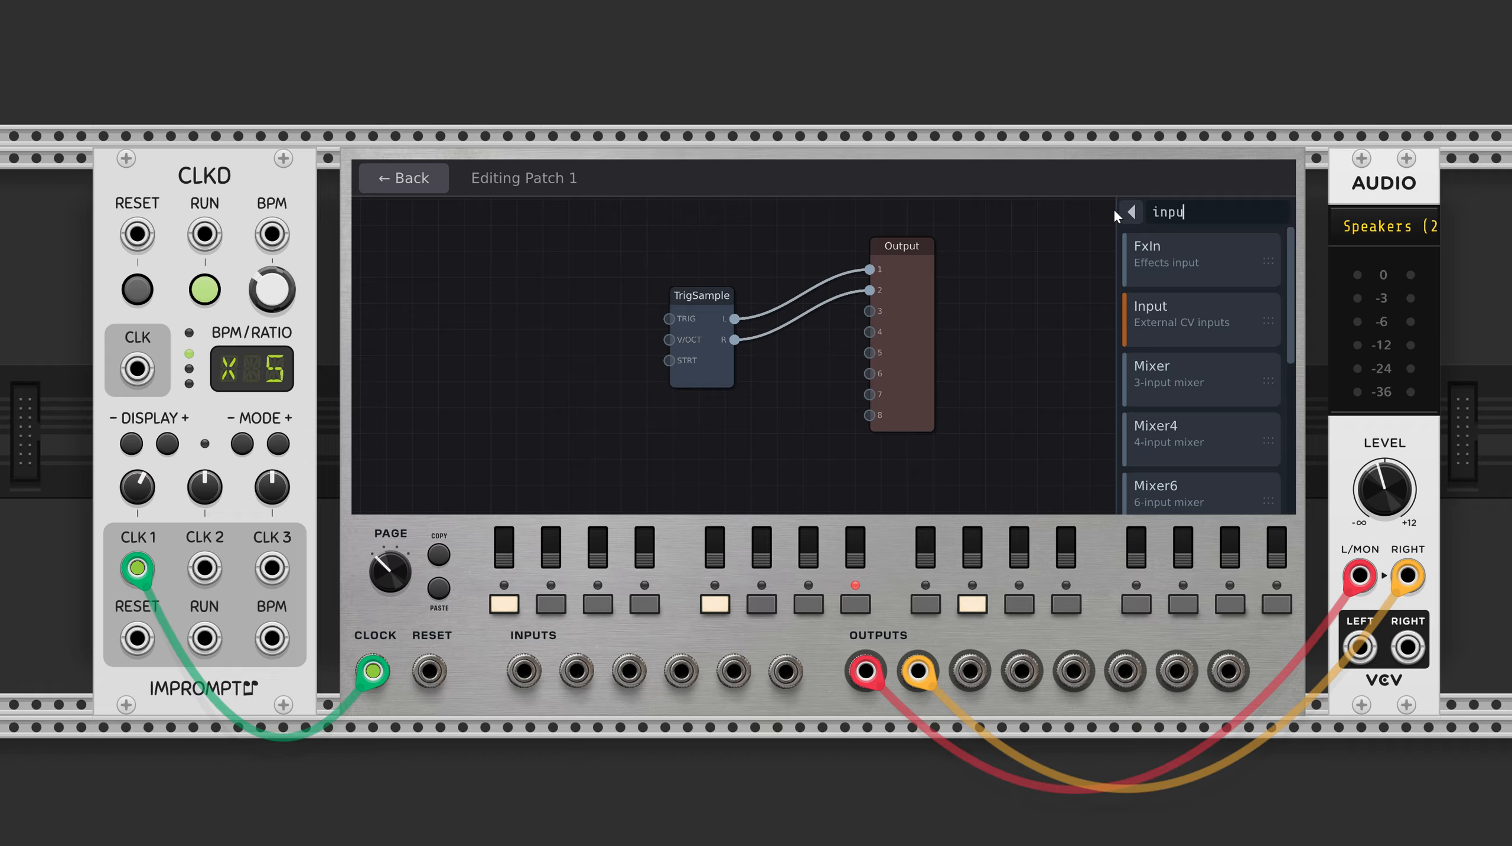
left_click_drag(1185, 322, 472, 344)
left_click(587, 386)
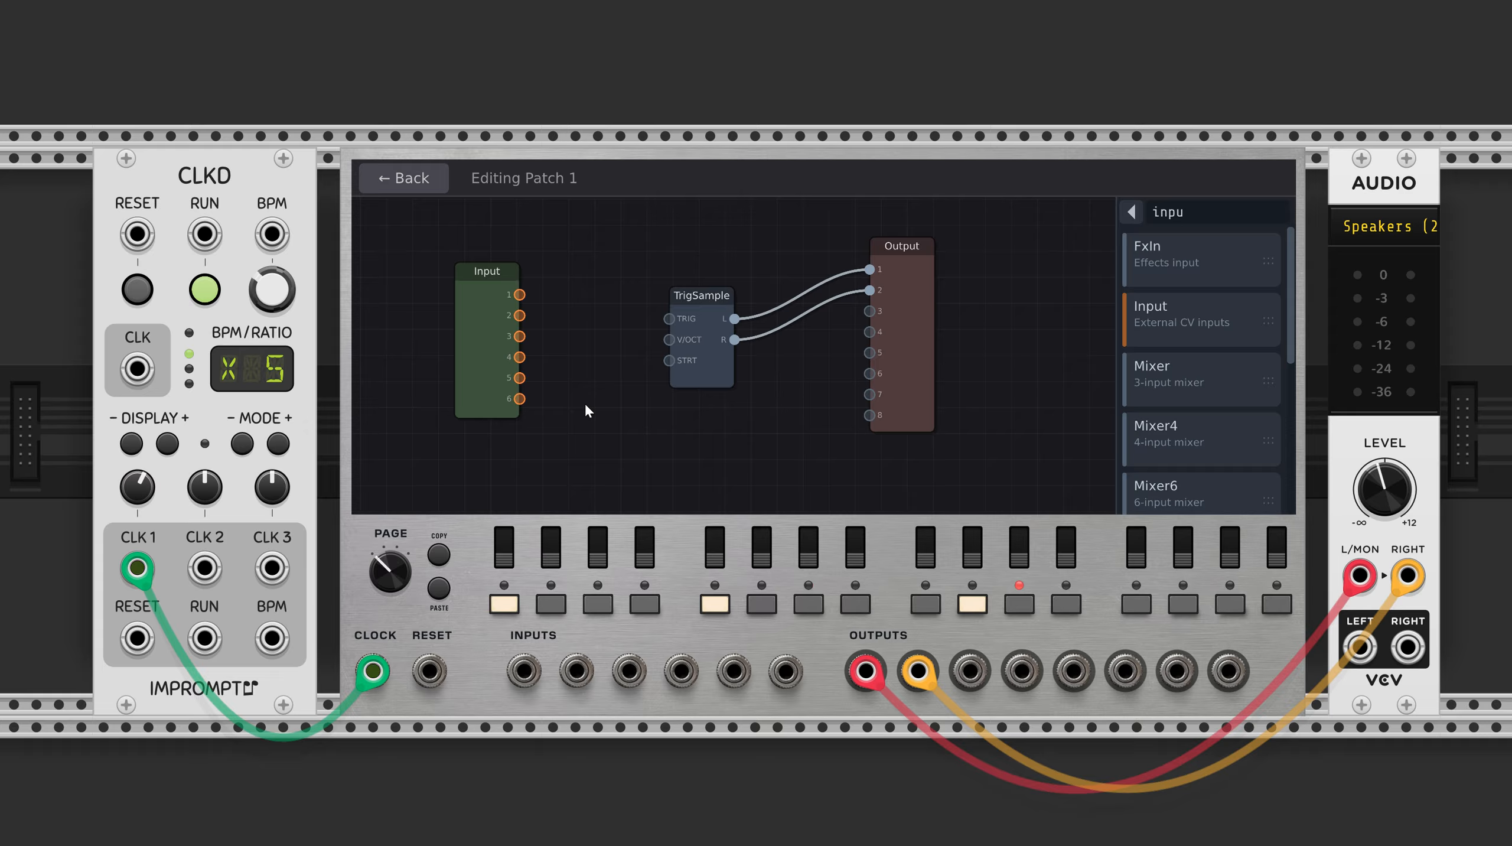
Add a Euclid node to the patch and arrange it between the Input and TrigSample nodes.
left_click_drag(524, 671, 618, 725)
key("BackSpace")
key("BackSpace")
key("BackSpace")
key("BackSpace")
type("eu")
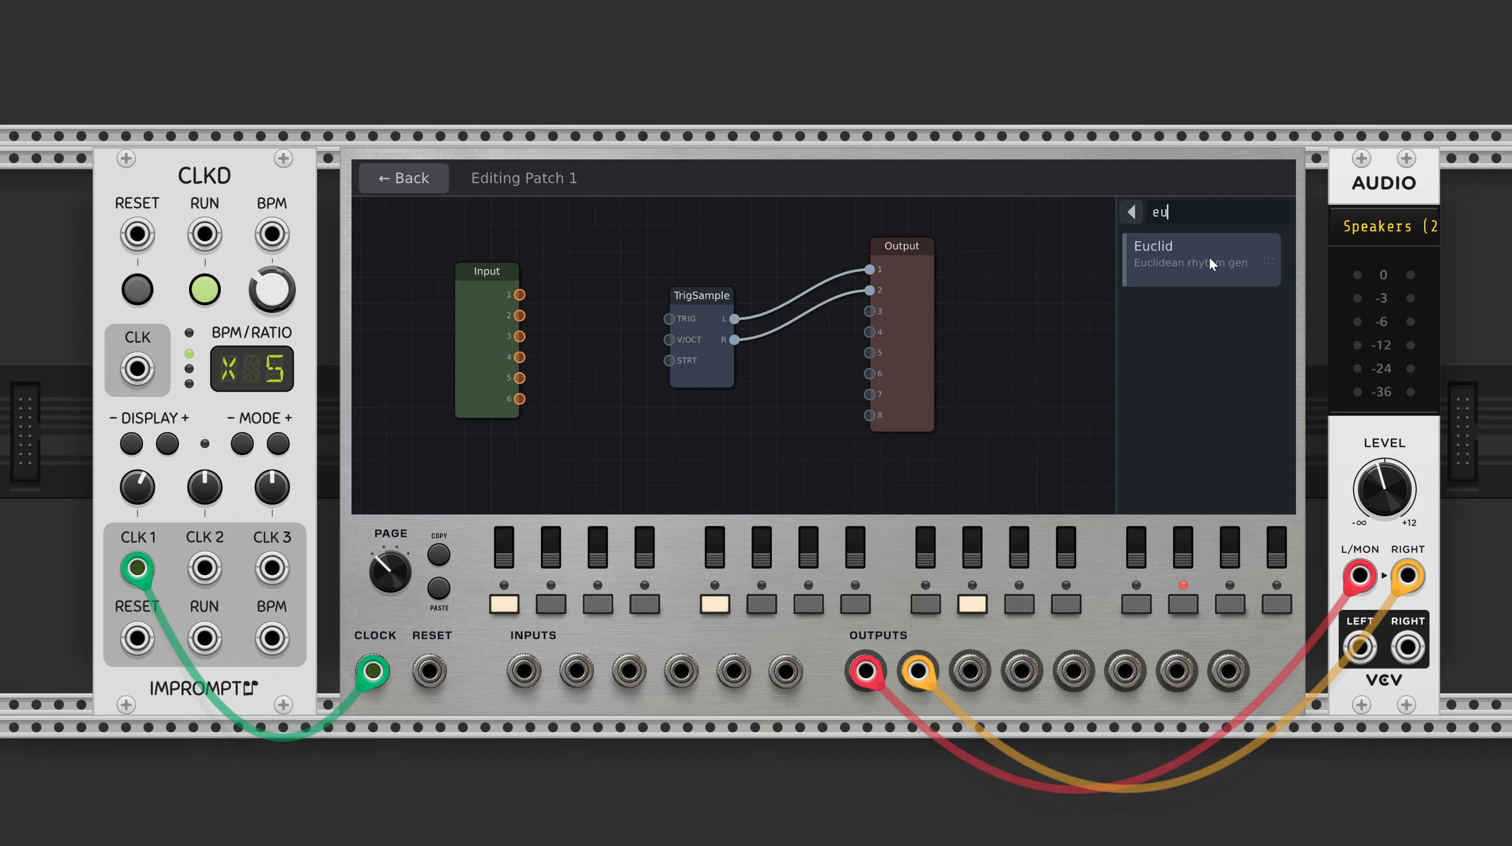
left_click_drag(1209, 255, 596, 338)
left_click_drag(500, 338, 447, 350)
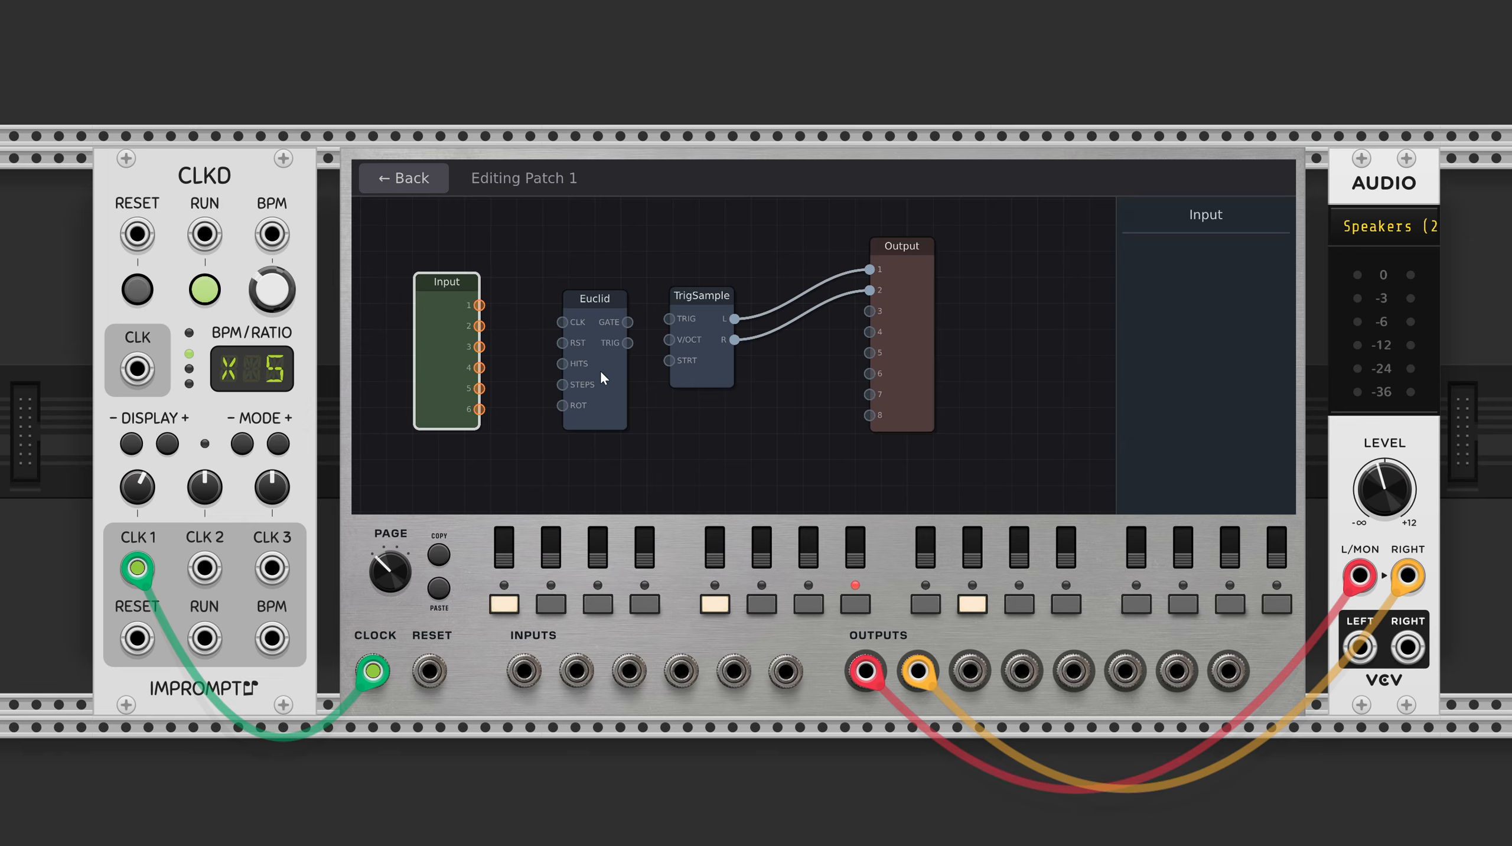
left_click_drag(600, 369, 579, 365)
left_click(675, 432)
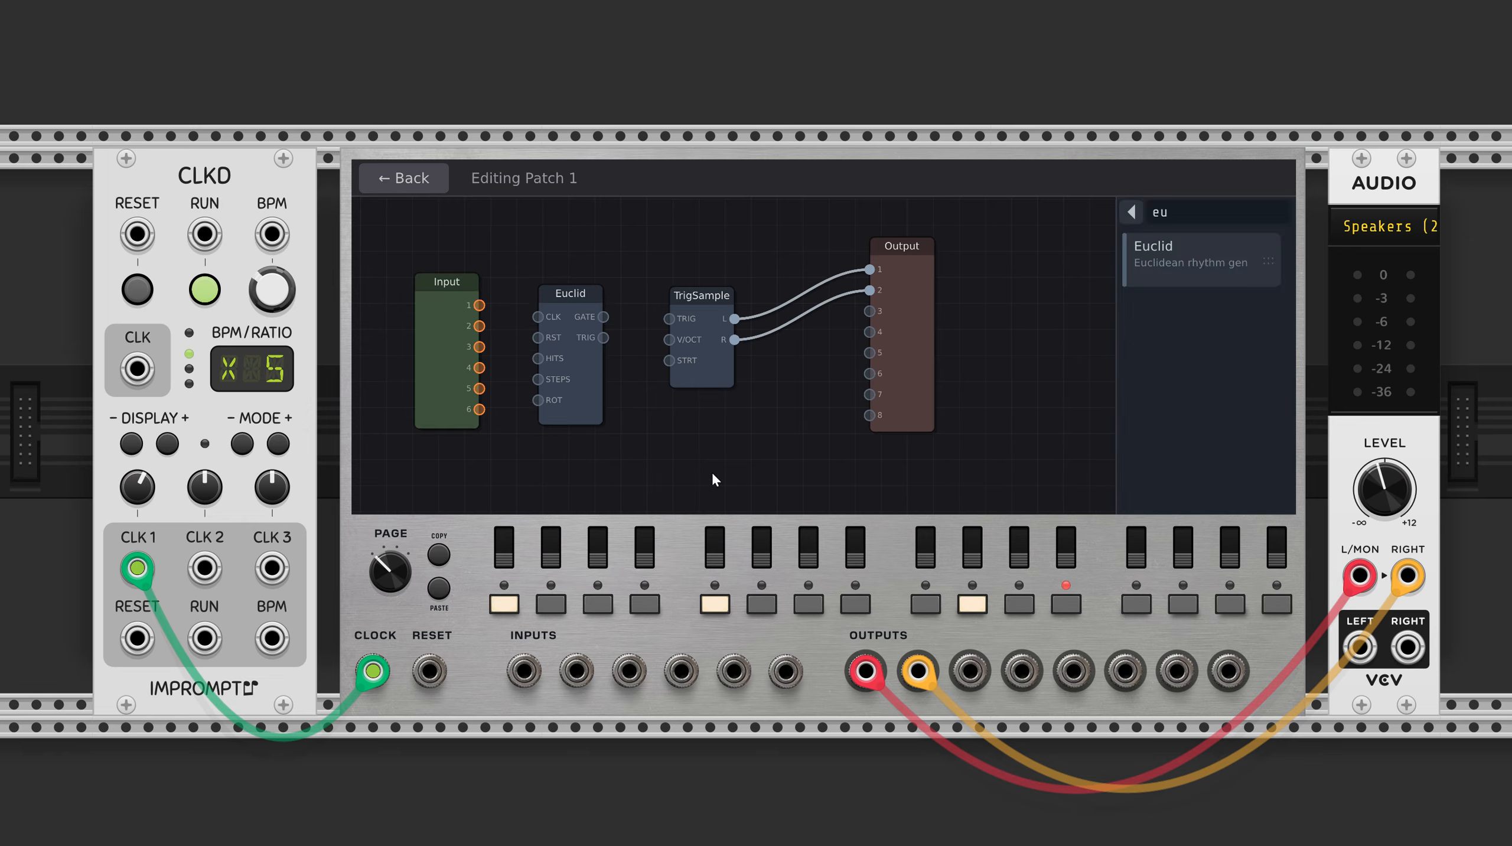
Patch CLKD's CLK 2 output into the sequencer's first input and set the CLK 2 ratio to x15.
left_click(408, 178)
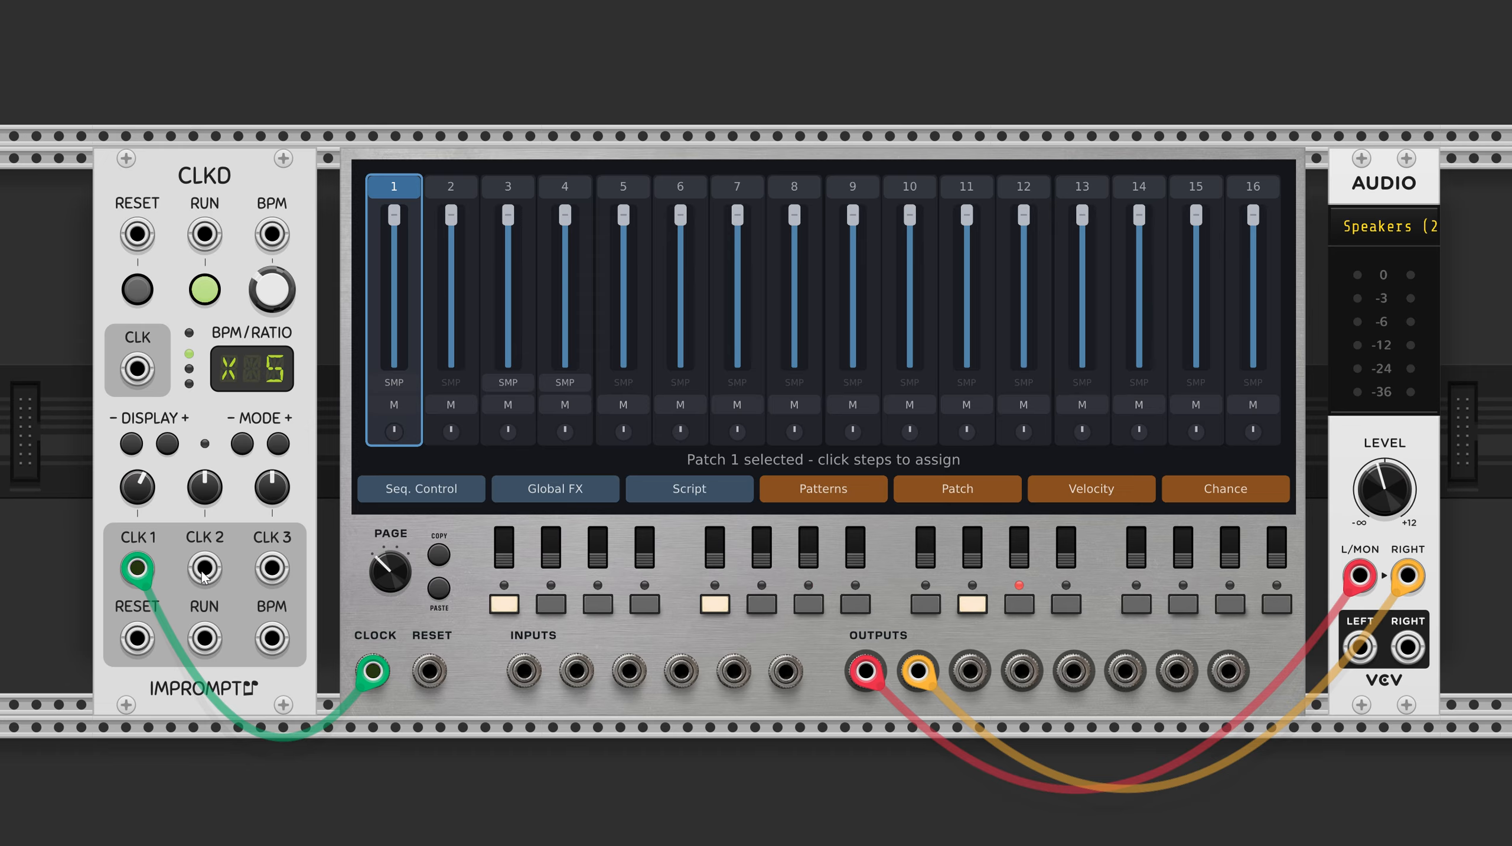
left_click_drag(204, 571, 524, 671)
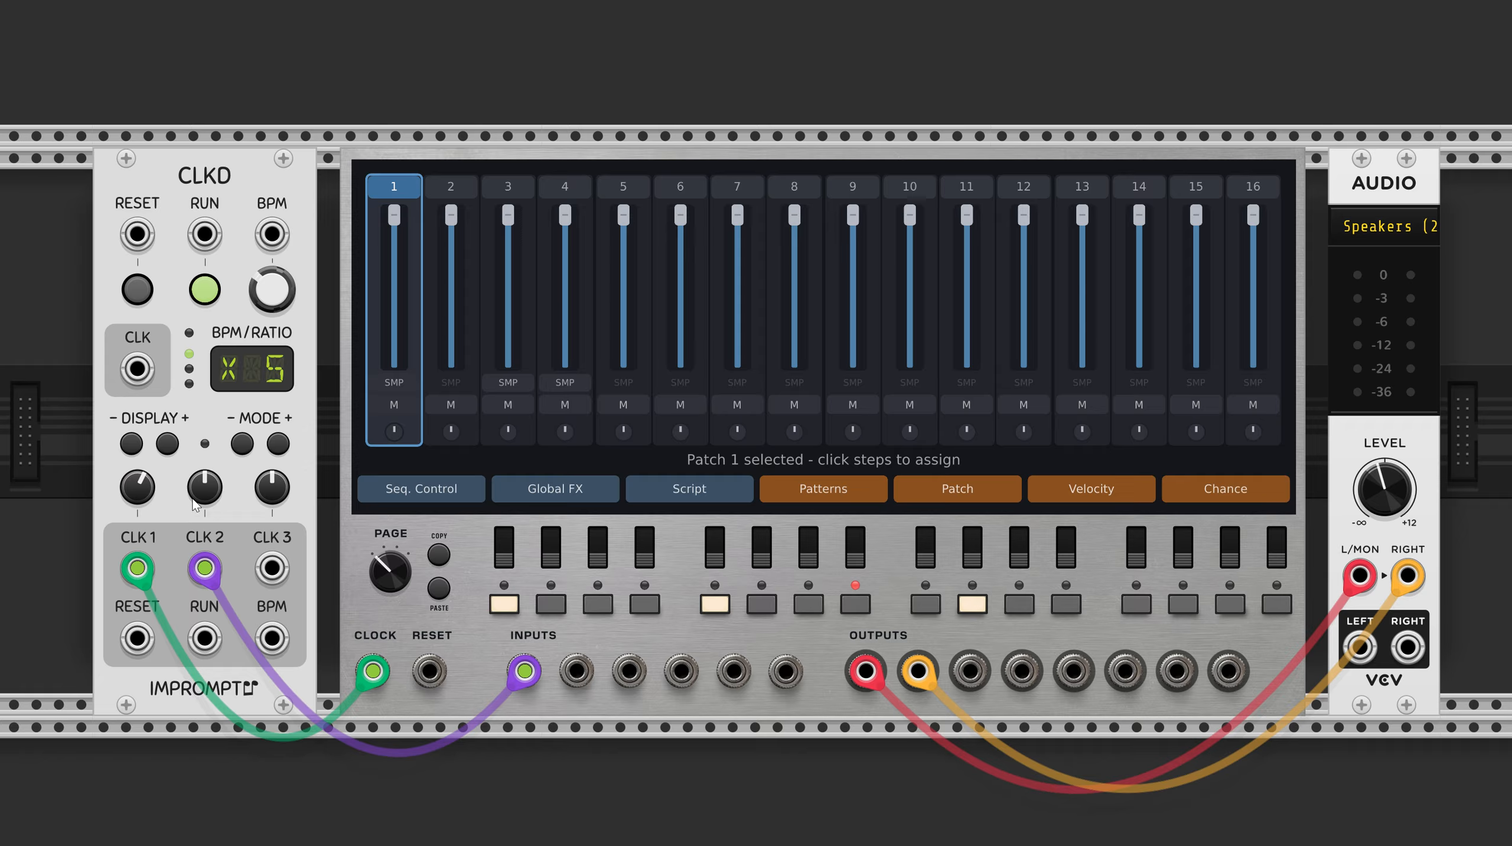
left_click_drag(205, 487, 204, 462)
left_click_drag(205, 486, 205, 399)
In Patch 1, connect Input 1 to Euclid's CLK and Euclid's TRIG to TrigSample's TRIG.
left_click(400, 188)
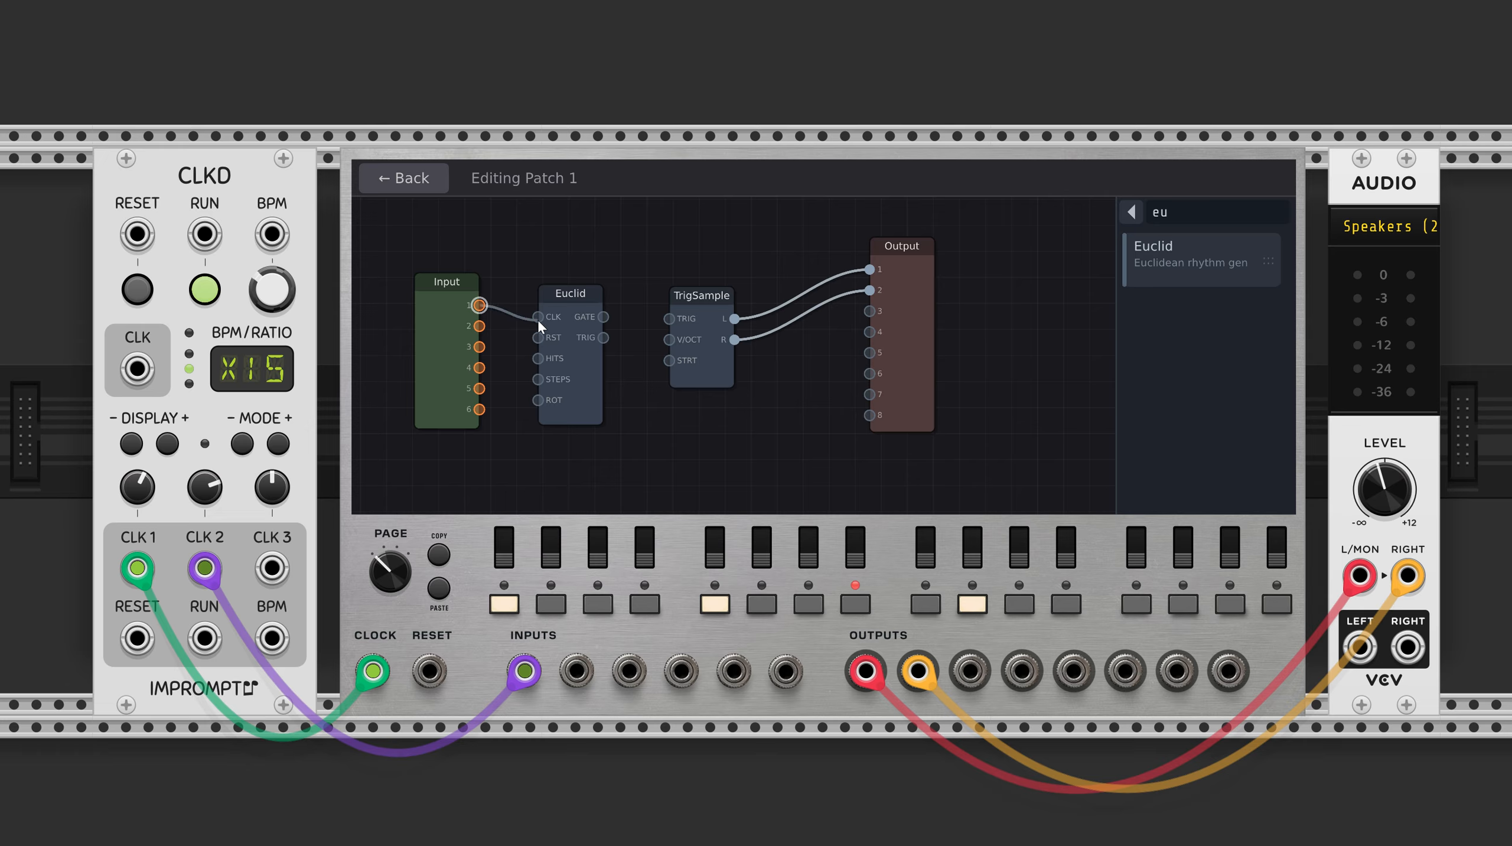
left_click_drag(536, 318, 538, 317)
left_click_drag(666, 318, 669, 319)
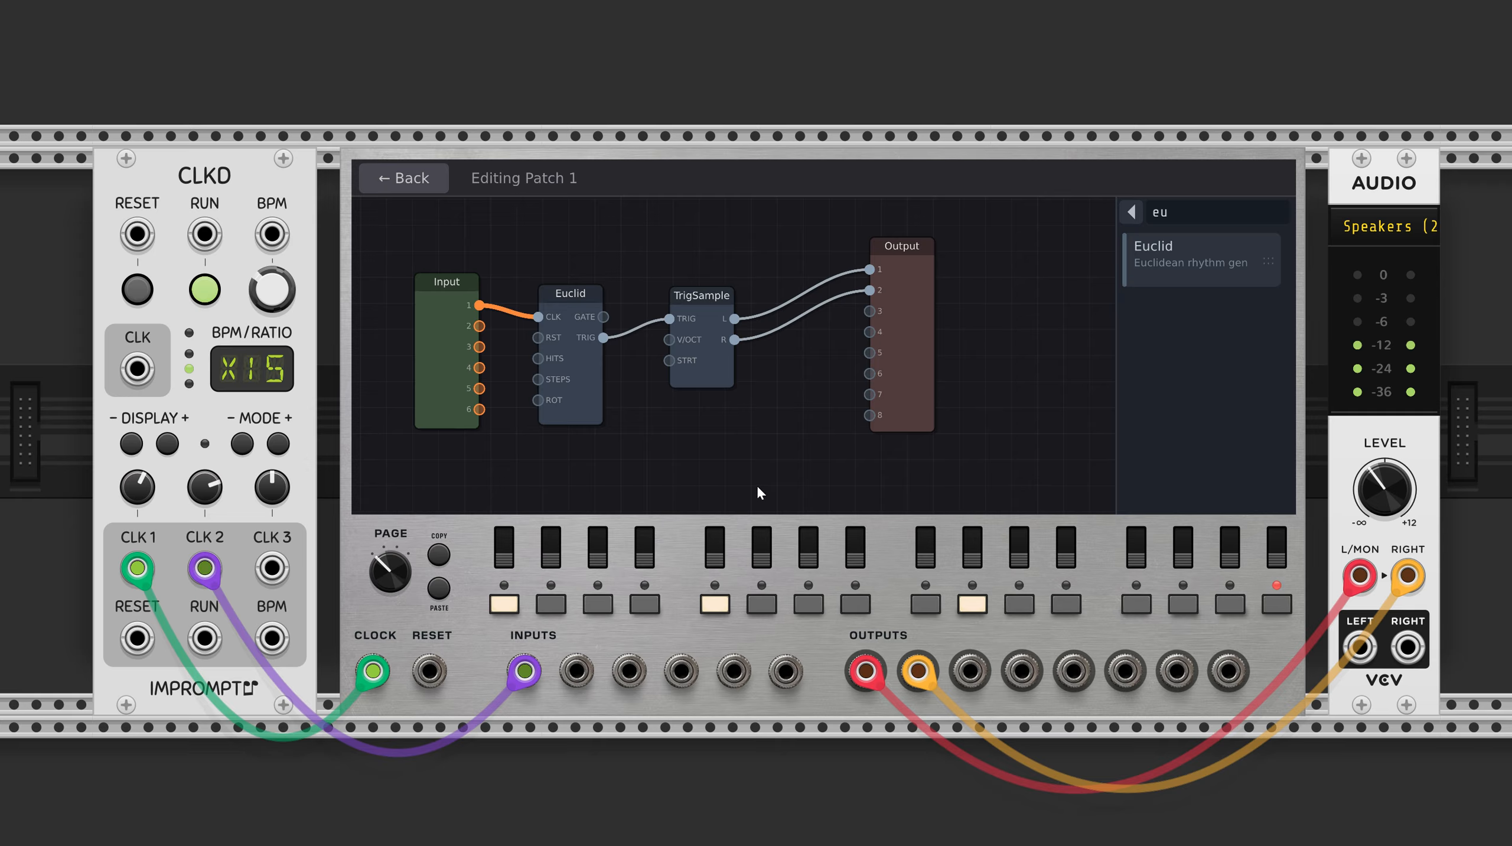
Turn on sequencer steps 3 and 4 and turn off step 5, keeping step 1 active.
left_click(500, 612)
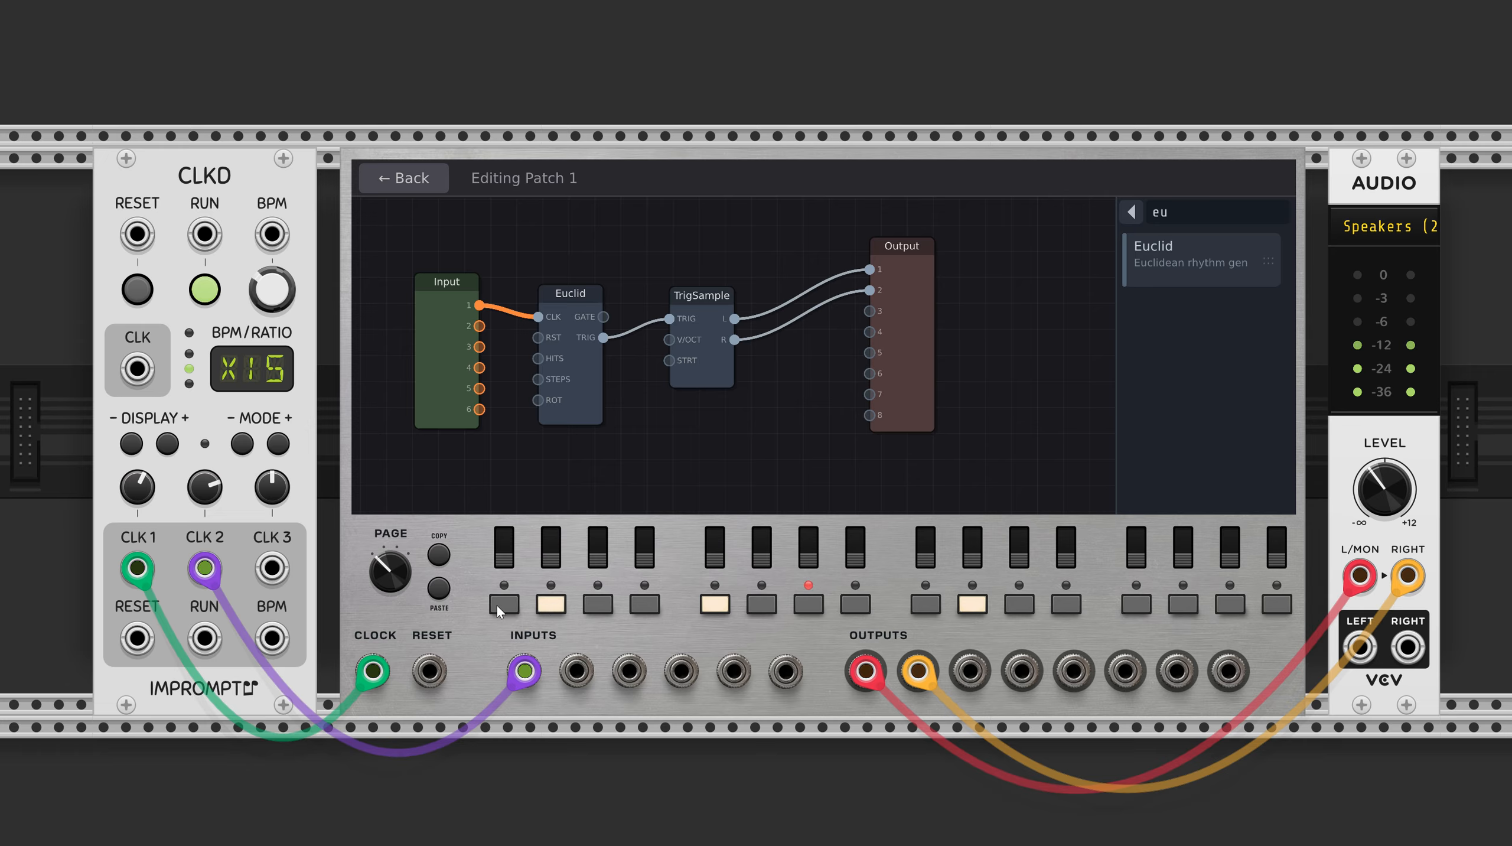
left_click(504, 604)
left_click(597, 605)
left_click(645, 604)
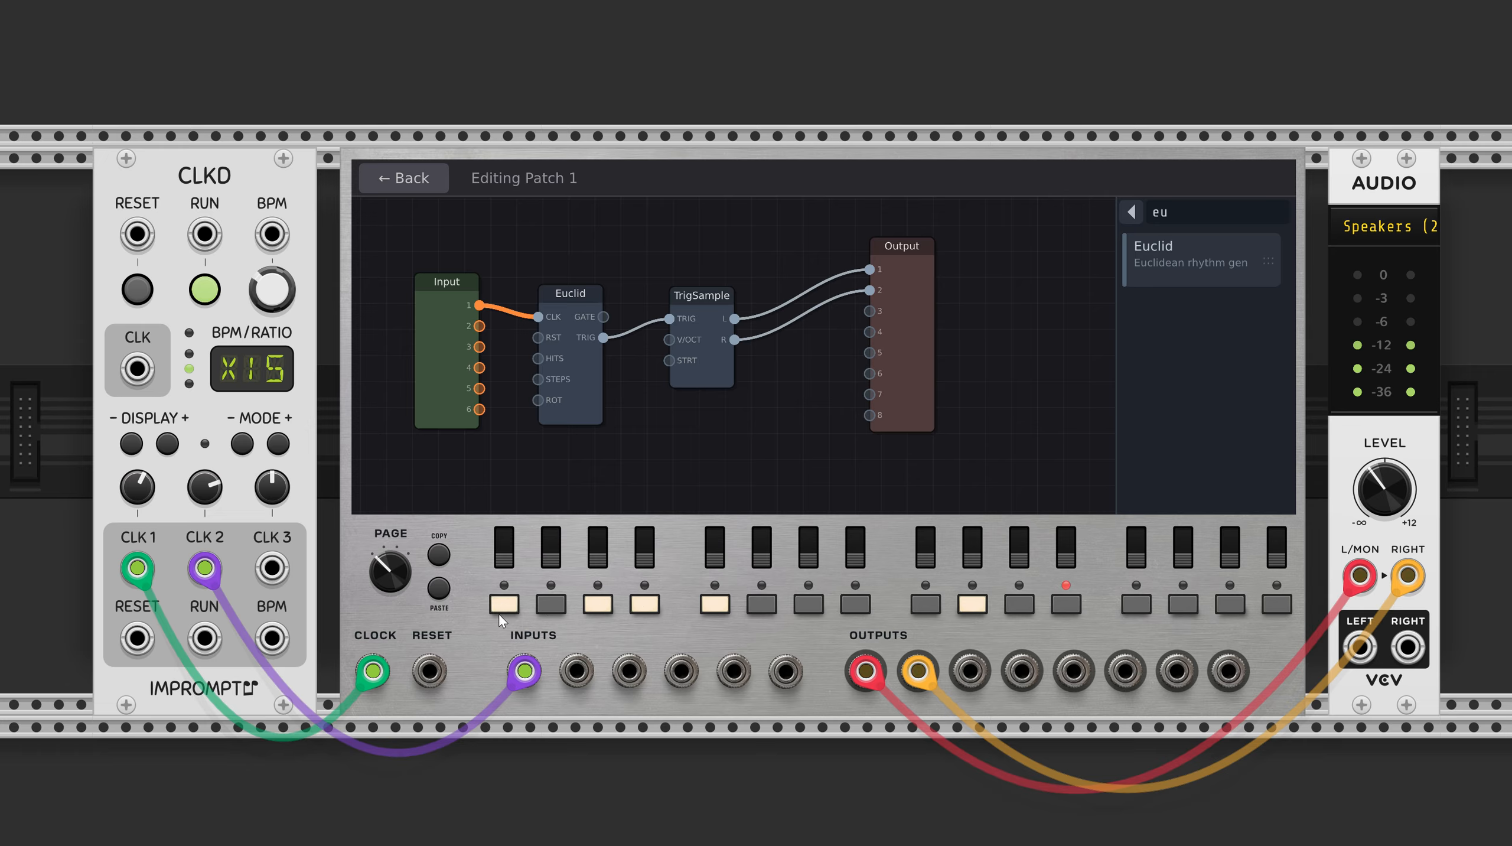
left_click(760, 602)
left_click(704, 602)
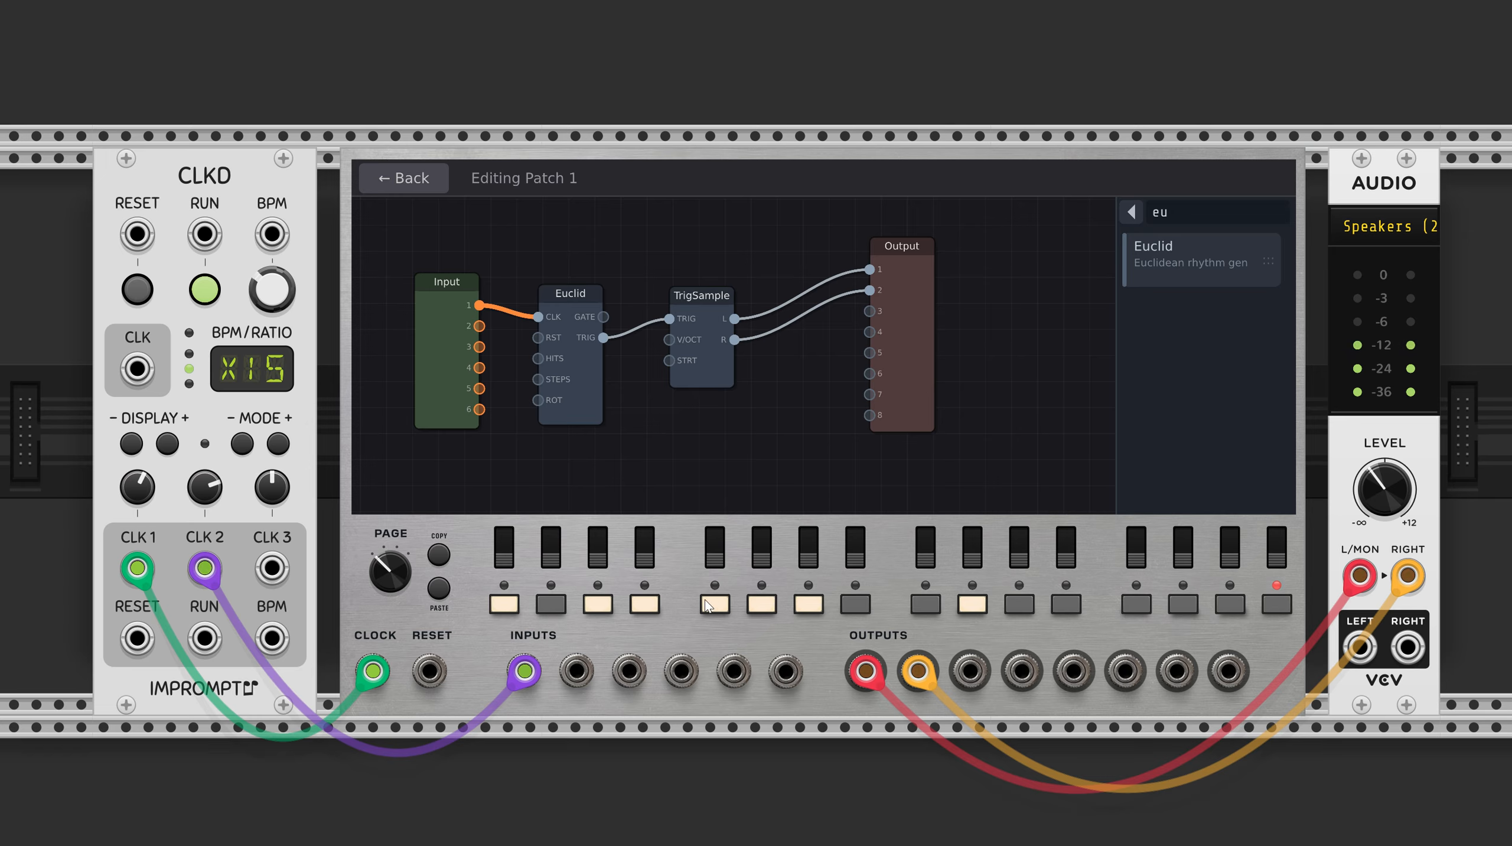
left_click(760, 603)
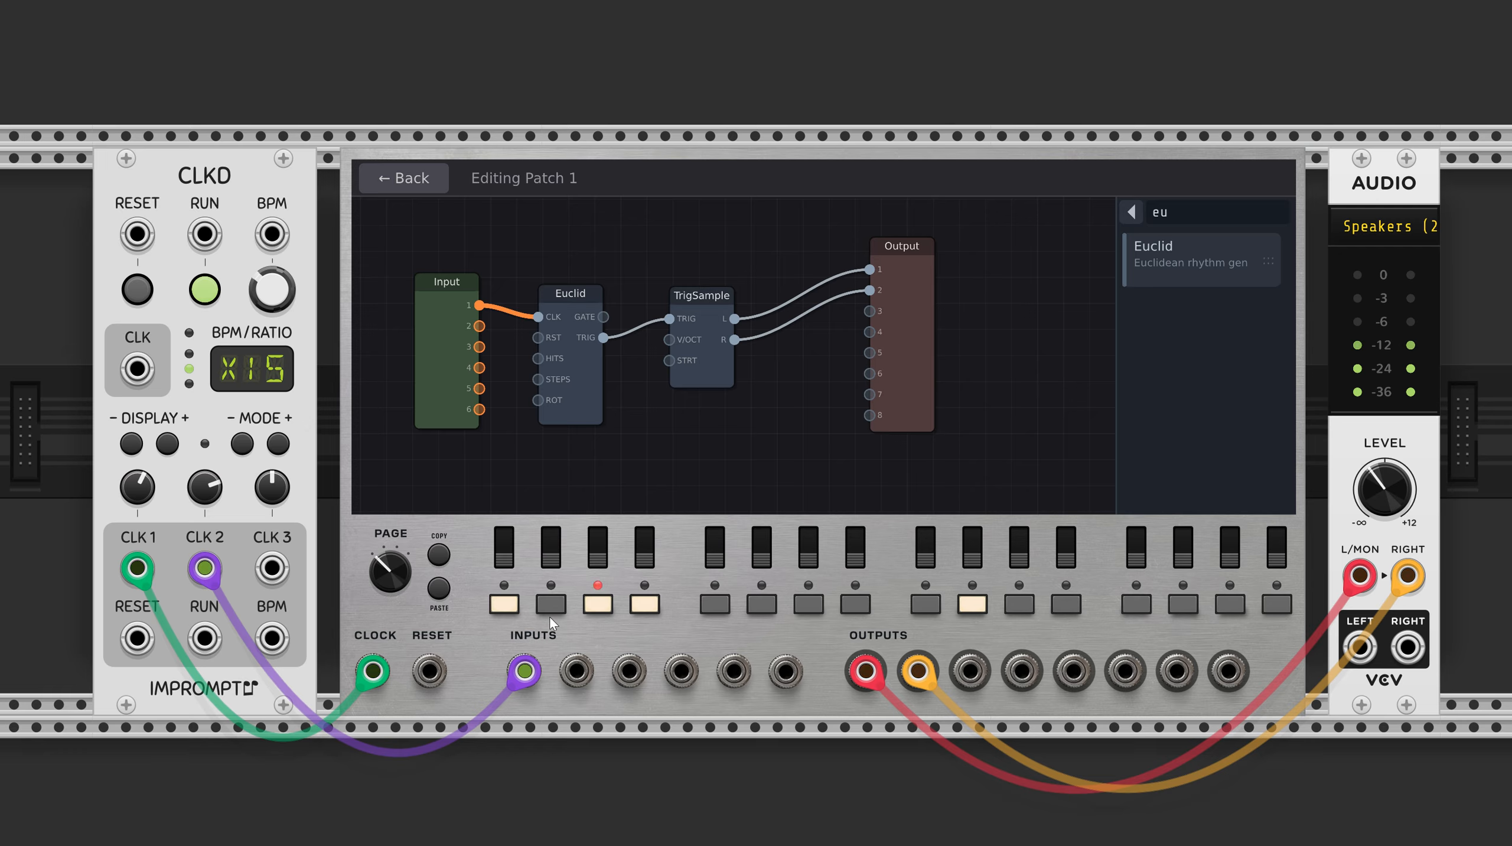
Move the Euclid node slightly higher in the patch and show its settings.
left_click_drag(594, 422, 593, 412)
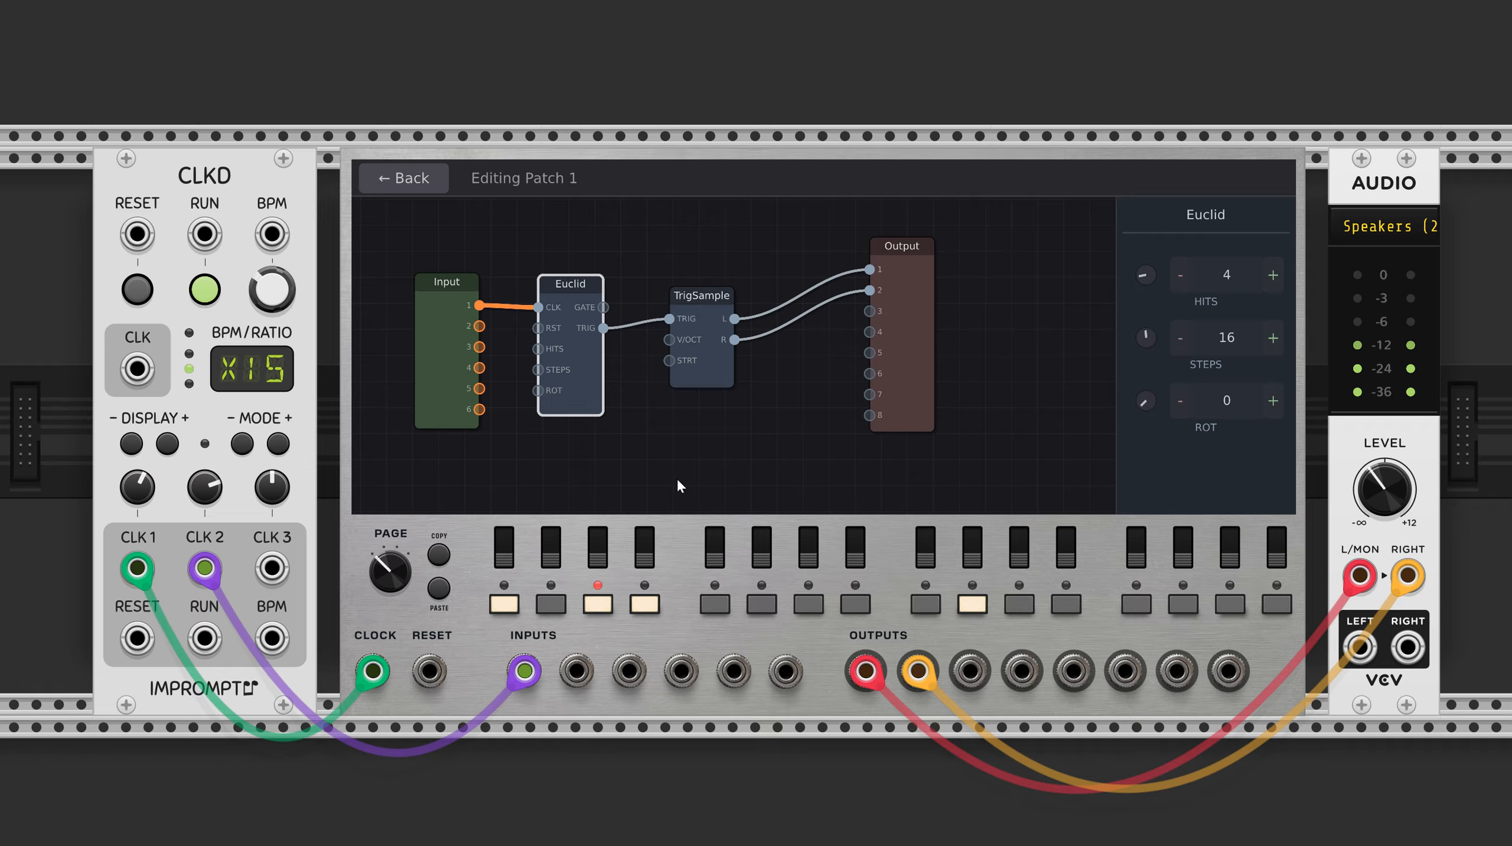
left_click(661, 460)
left_click(585, 395)
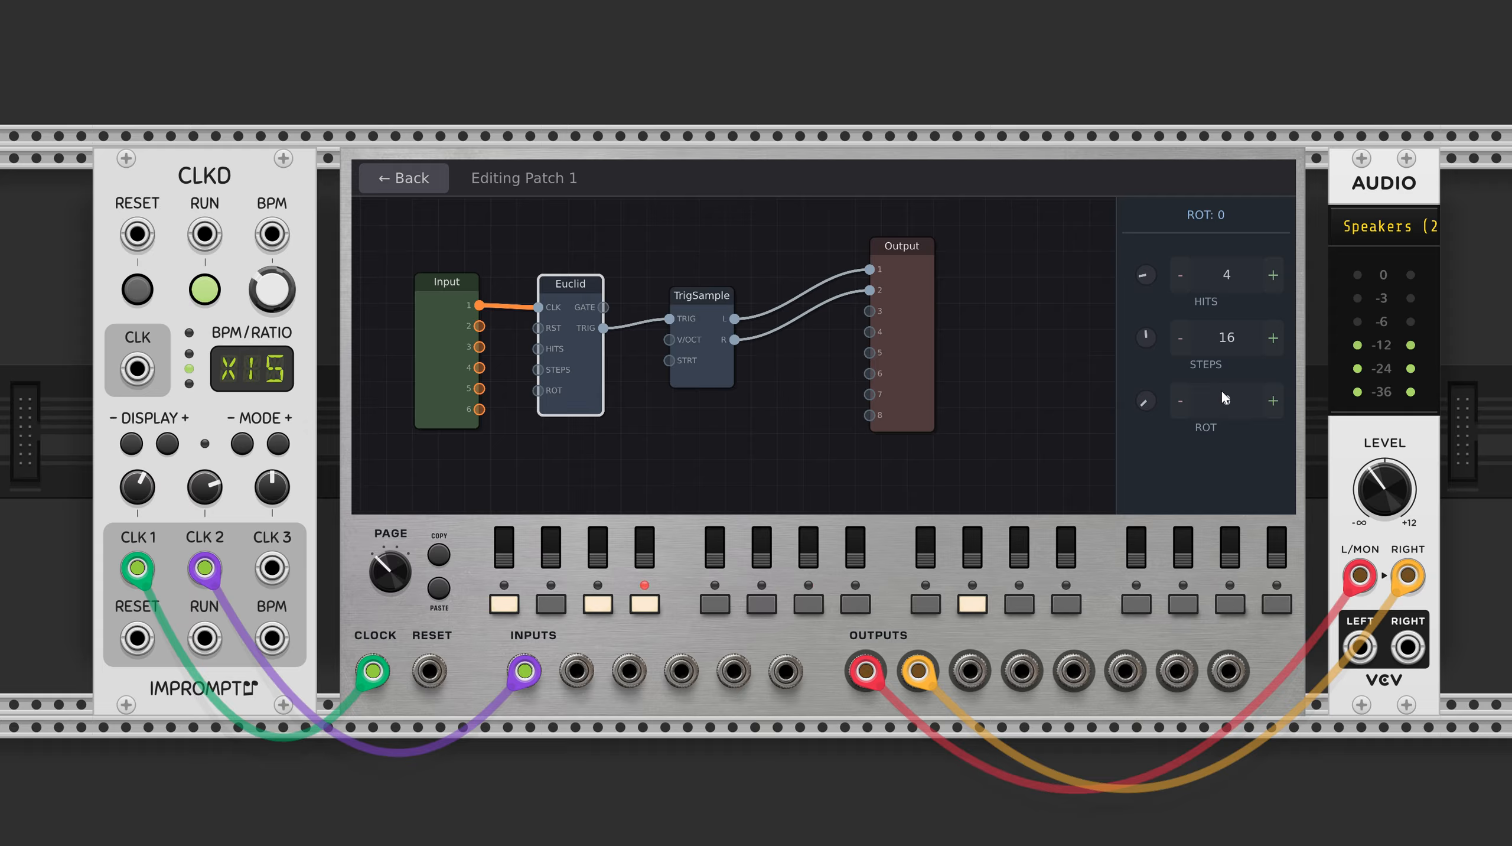
Set the Euclid node's steps to 8 and lower the level of the audio output module.
left_click_drag(1147, 338, 1089, 318)
left_click_drag(1147, 274, 1098, 286)
left_click_drag(1375, 484, 1375, 522)
Set the Euclid node's hits to 5 and its rotation to 3.
left_click(1274, 274)
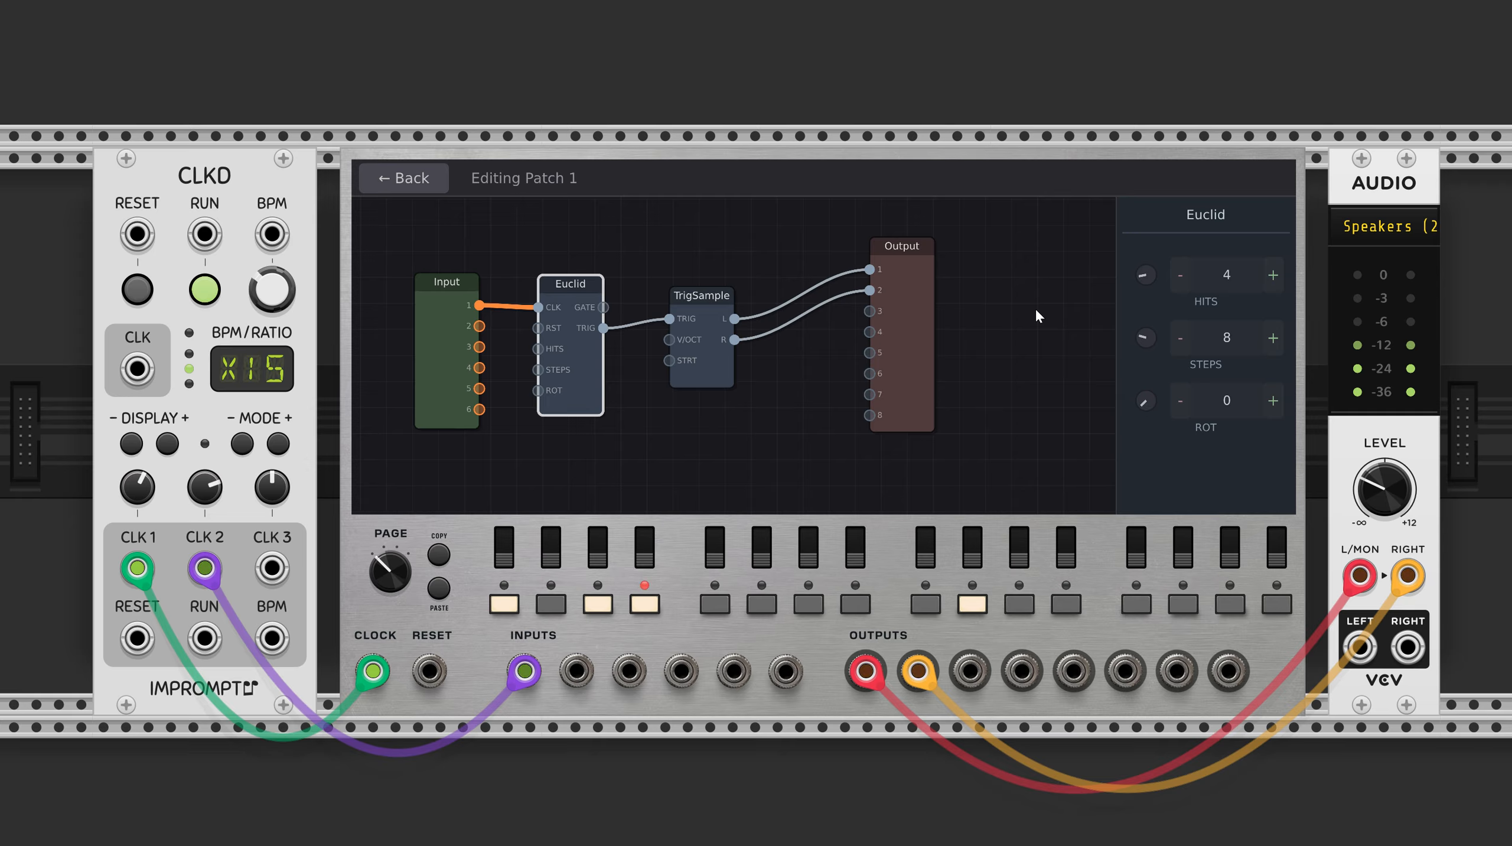
left_click(1273, 274)
left_click(1273, 401)
left_click(1272, 401)
left_click(1265, 403)
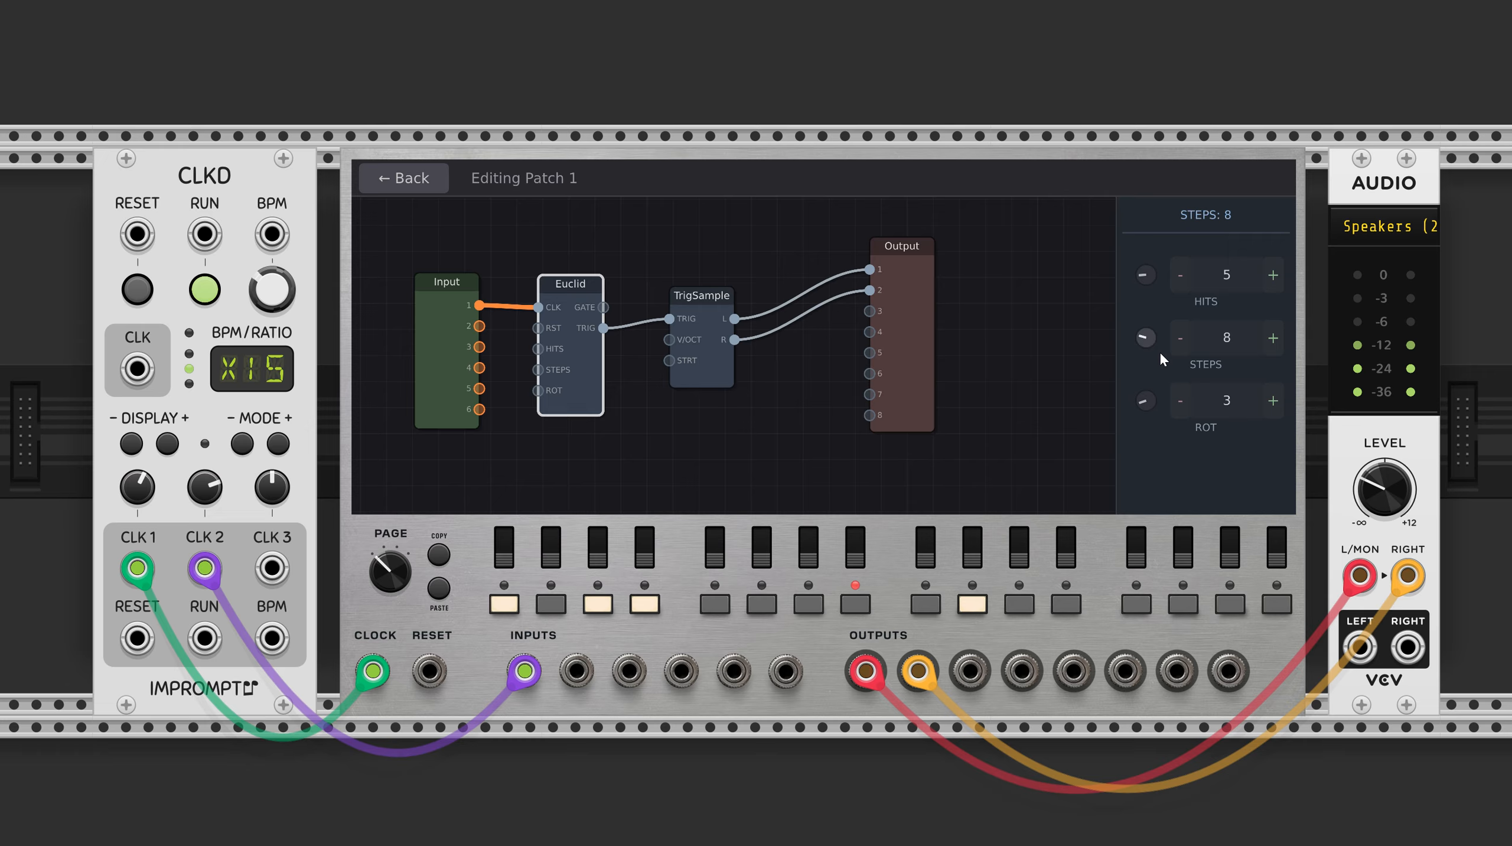
Set the Euclid node's steps to 16, then try higher rotation values and reset the rotation to 0.
mouse_move(1147, 341)
left_mouse_down()
mouse_move(1152, 300)
mouse_move(1134, 324)
mouse_move(1143, 313)
left_mouse_up()
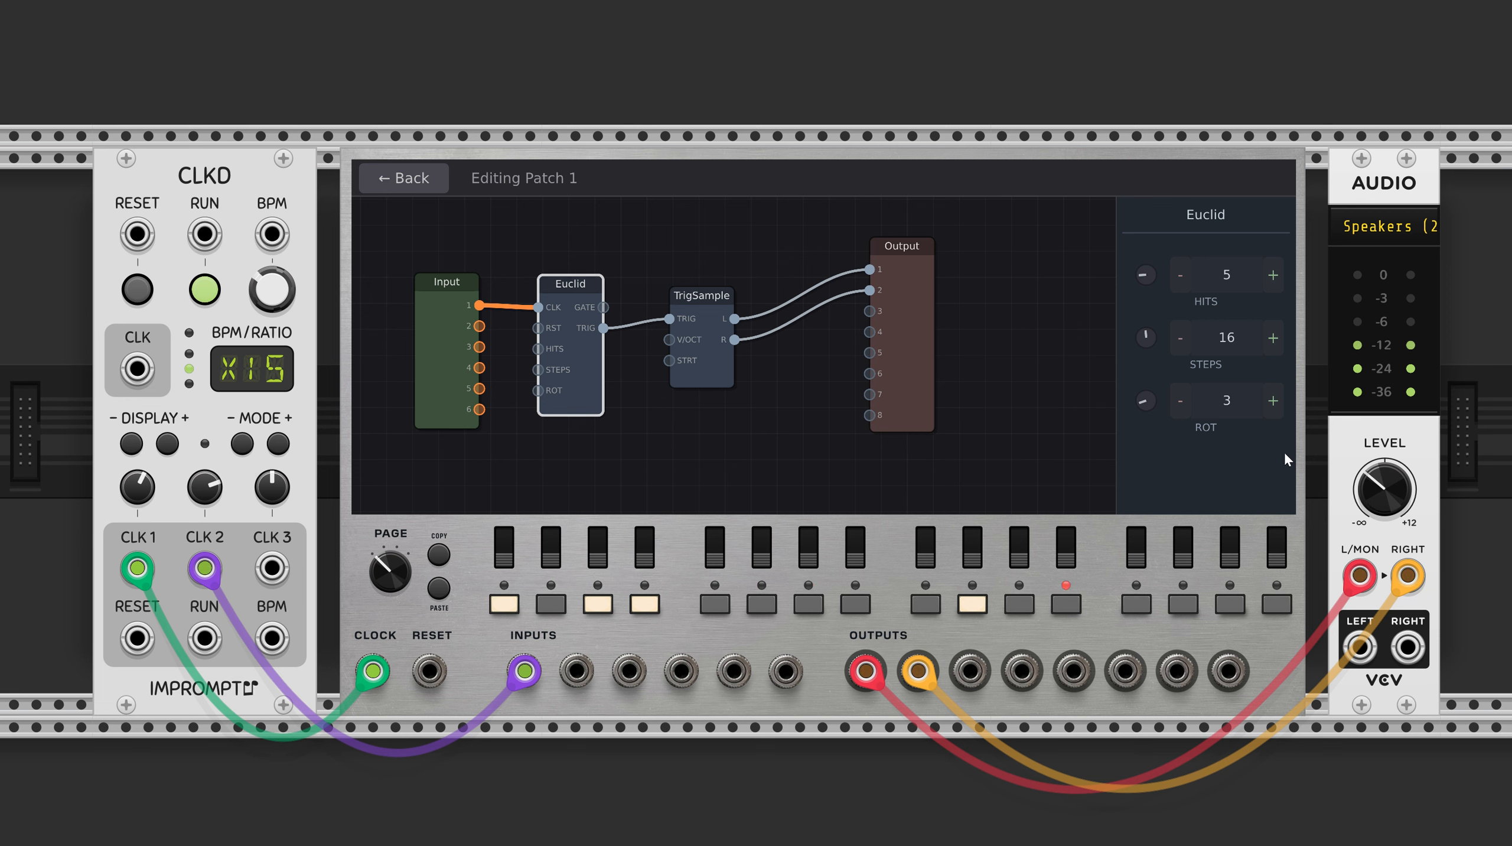
left_click(1274, 404)
left_click(1273, 407)
left_click(1273, 409)
left_click(1274, 408)
left_click(1273, 408)
left_click(1273, 408)
double_click(1146, 401)
Set the Euclid node's steps to 11 and CLKD's CLK 2 ratio to x9.
mouse_move(1141, 349)
left_mouse_down()
mouse_move(1118, 343)
mouse_move(1137, 332)
left_mouse_up()
left_click_drag(212, 493, 212, 518)
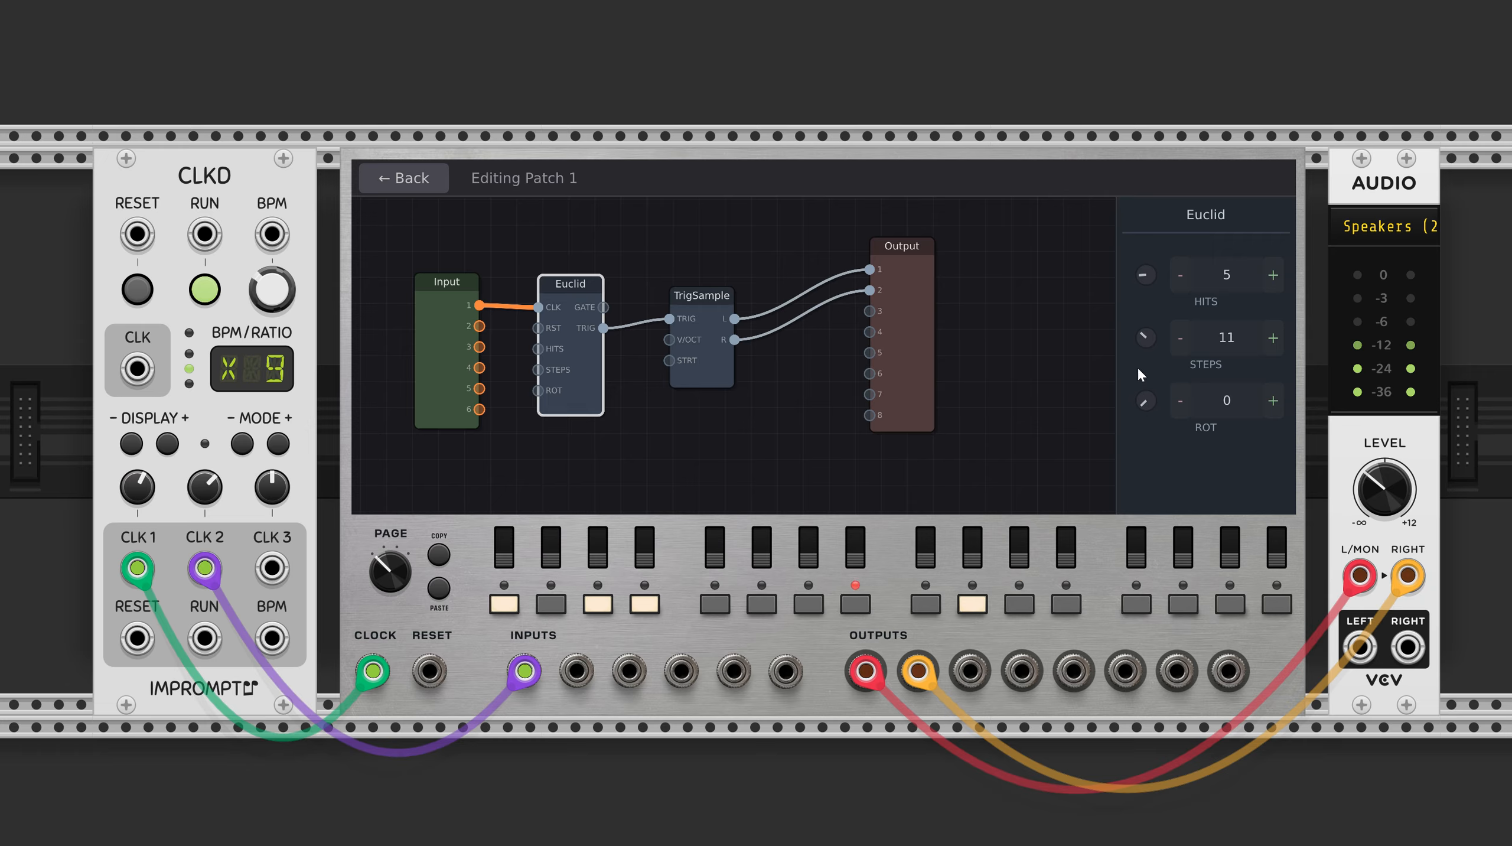
Set the Euclid node's rotation to 11 and reduce its steps to 6.
mouse_move(1142, 401)
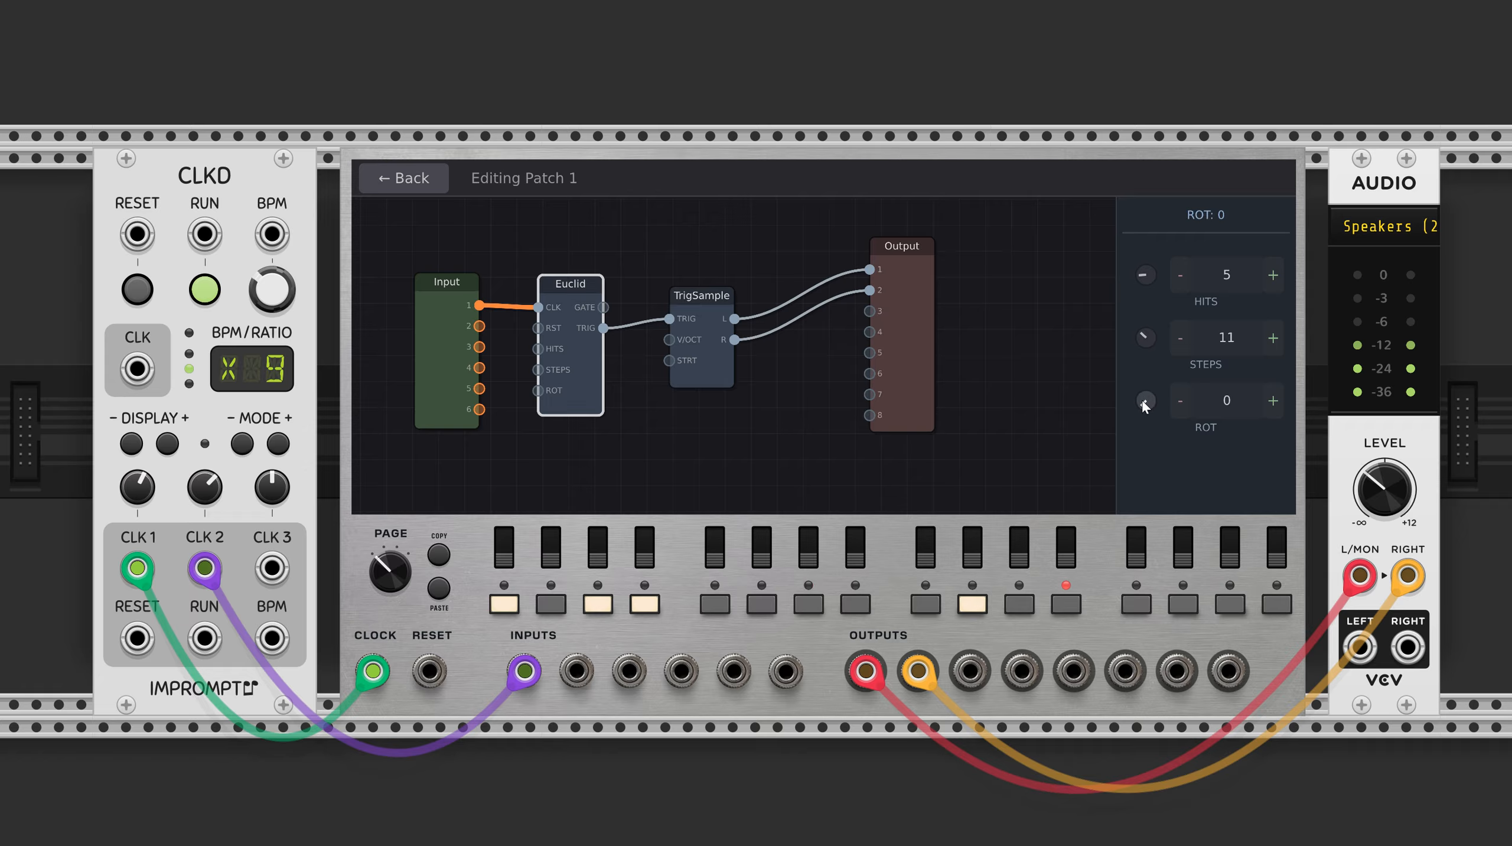
left_click_drag(1141, 399, 1137, 391)
mouse_move(1139, 339)
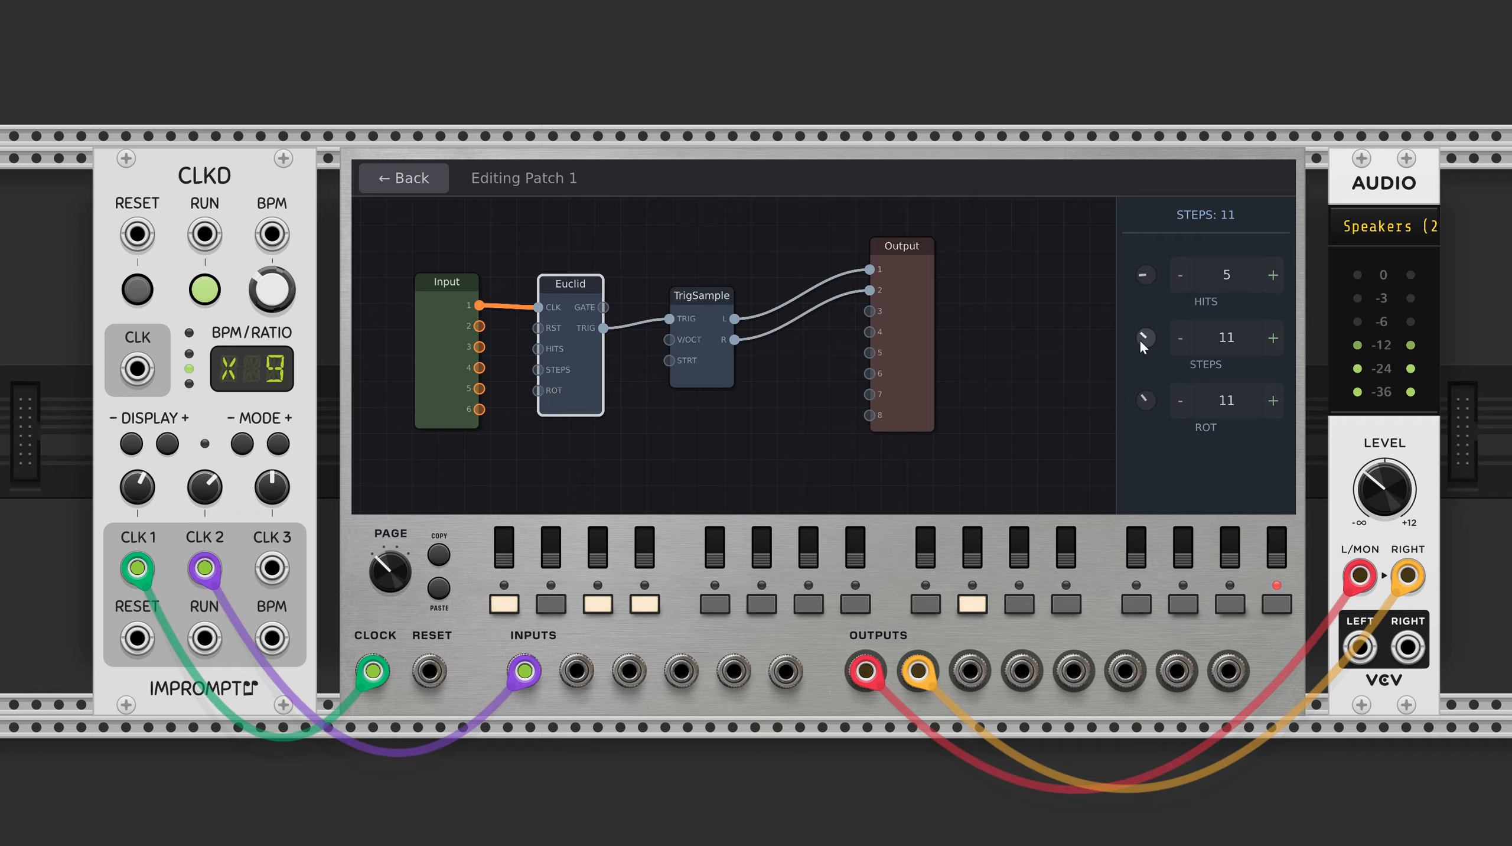
left_click_drag(1139, 338, 1134, 346)
left_click_drag(1142, 338, 1129, 343)
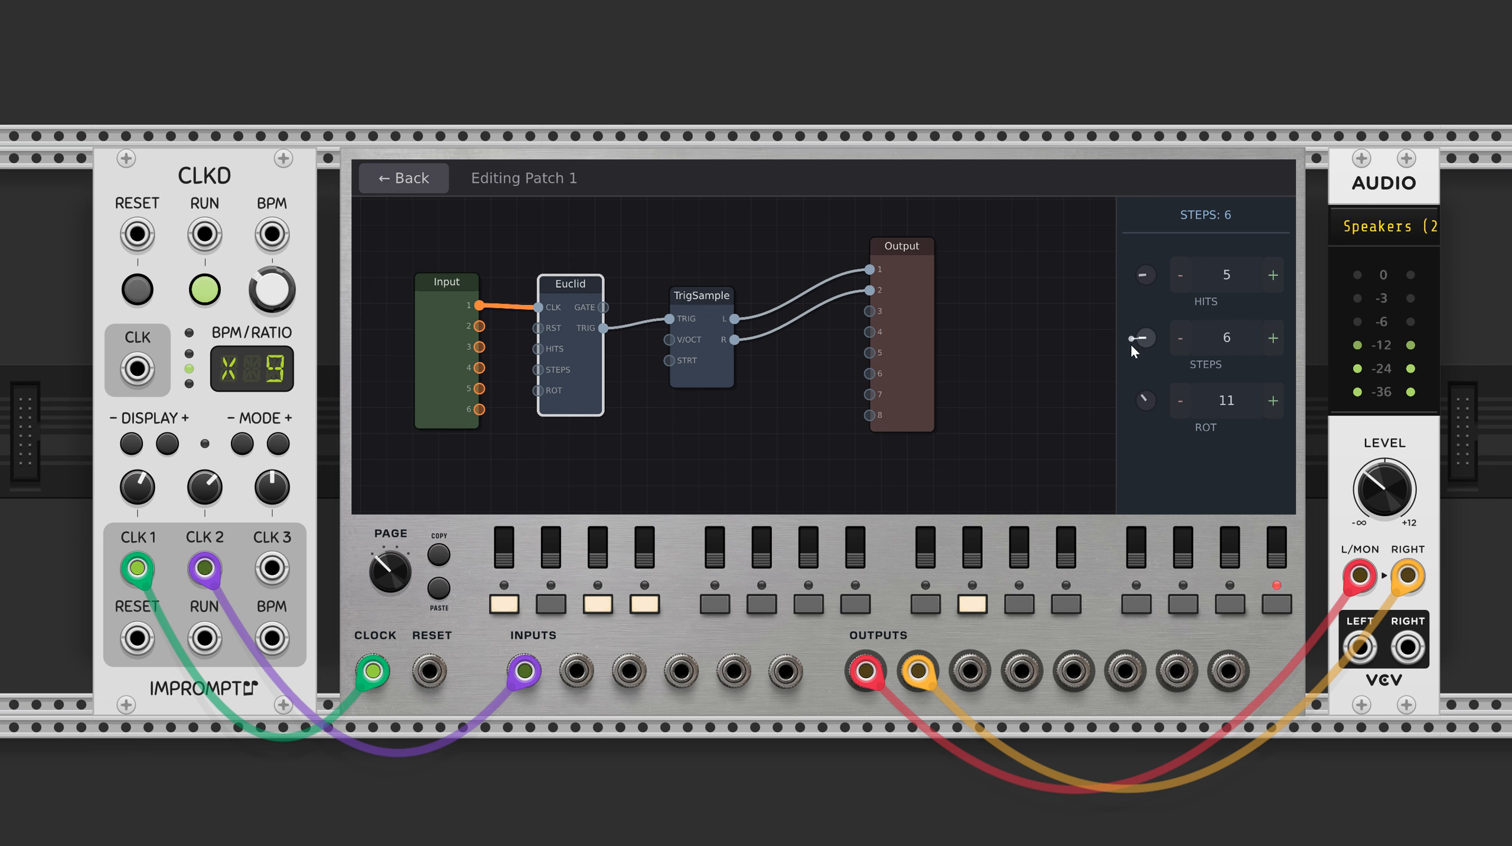
Reduce the Euclid node's rotation to 10 and its hits to 4.
left_click(1180, 400)
left_click(1177, 268)
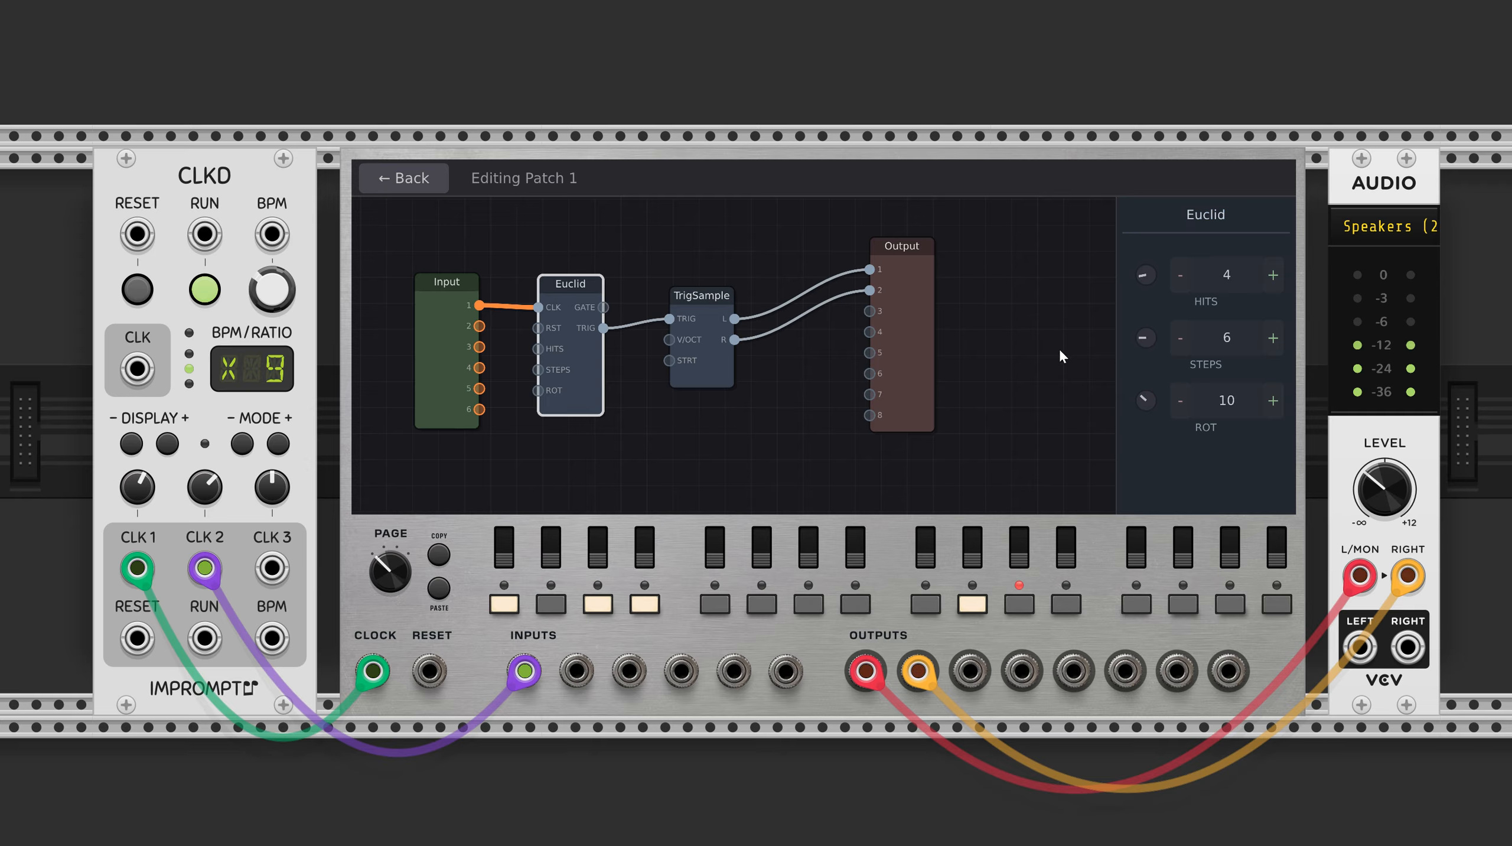
Turn off sequencer steps 3 and 4, and activate steps 5 through 9 and step 11.
left_click(598, 609)
left_click(642, 605)
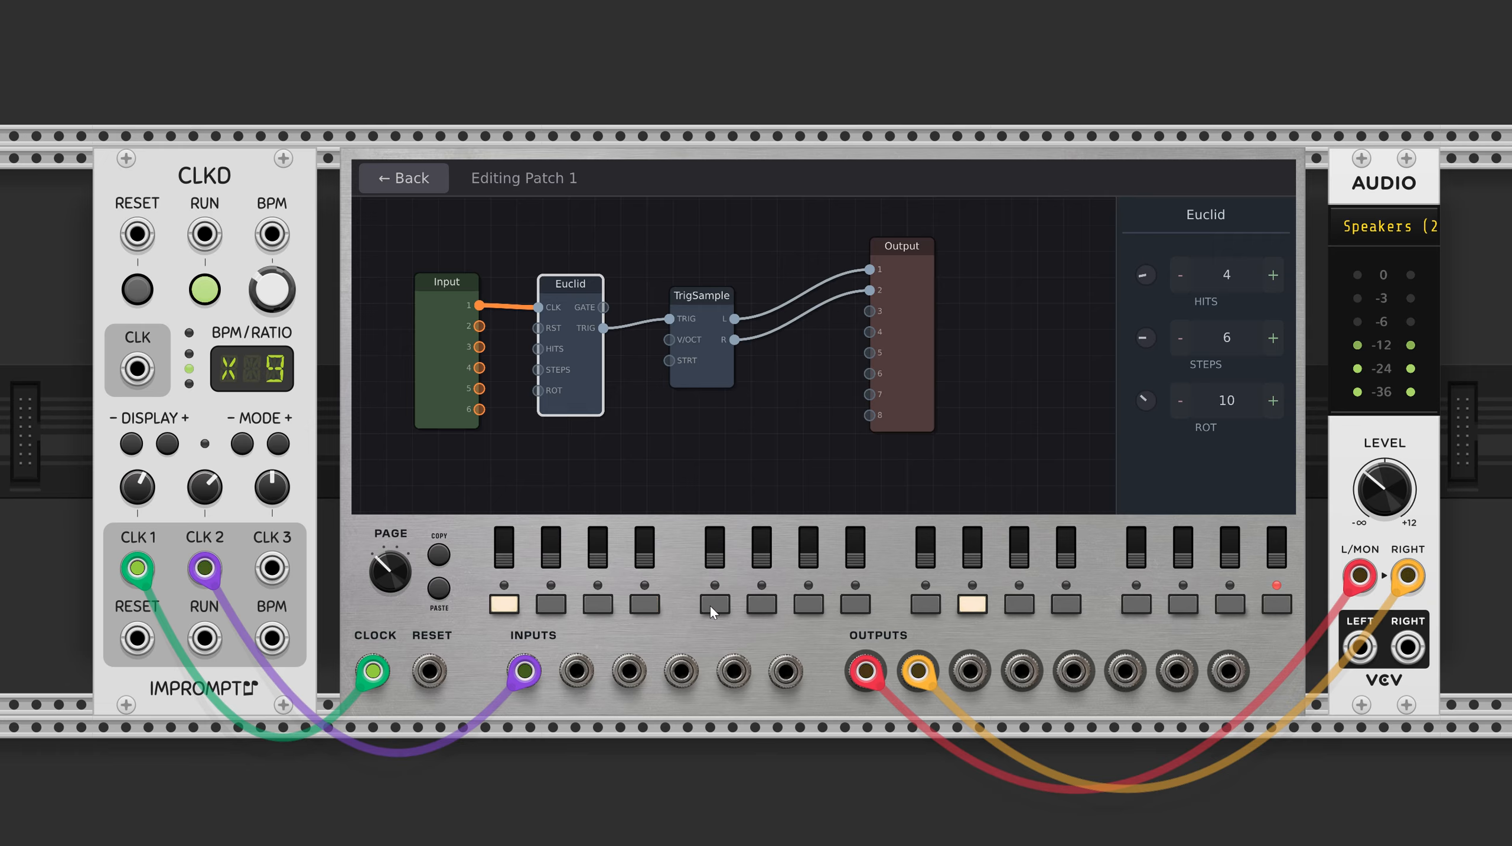
left_click(712, 605)
left_click(761, 606)
left_click(812, 606)
left_click(855, 604)
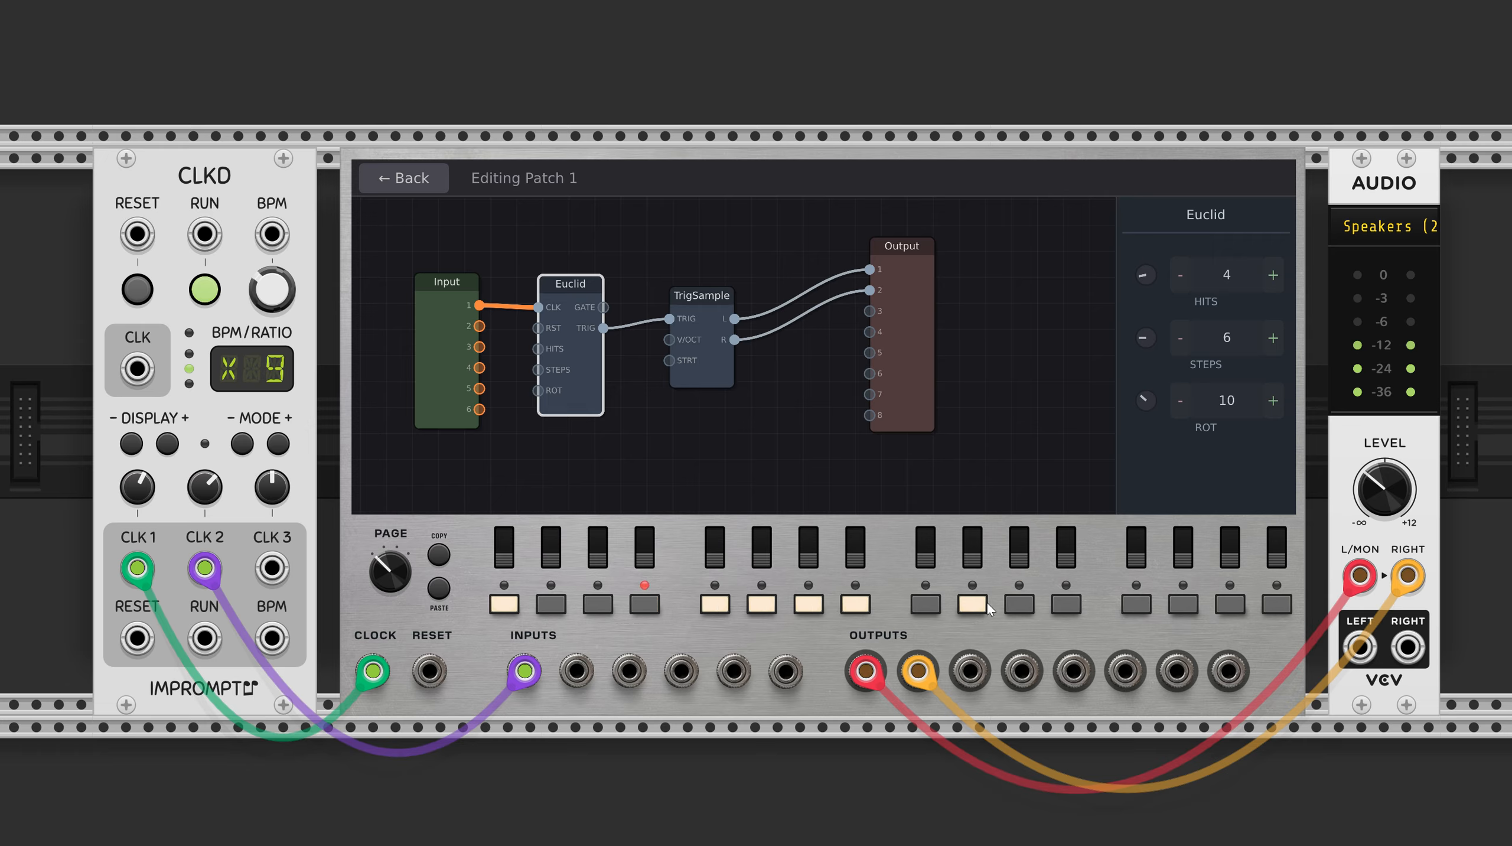
left_click(926, 604)
left_click(1030, 607)
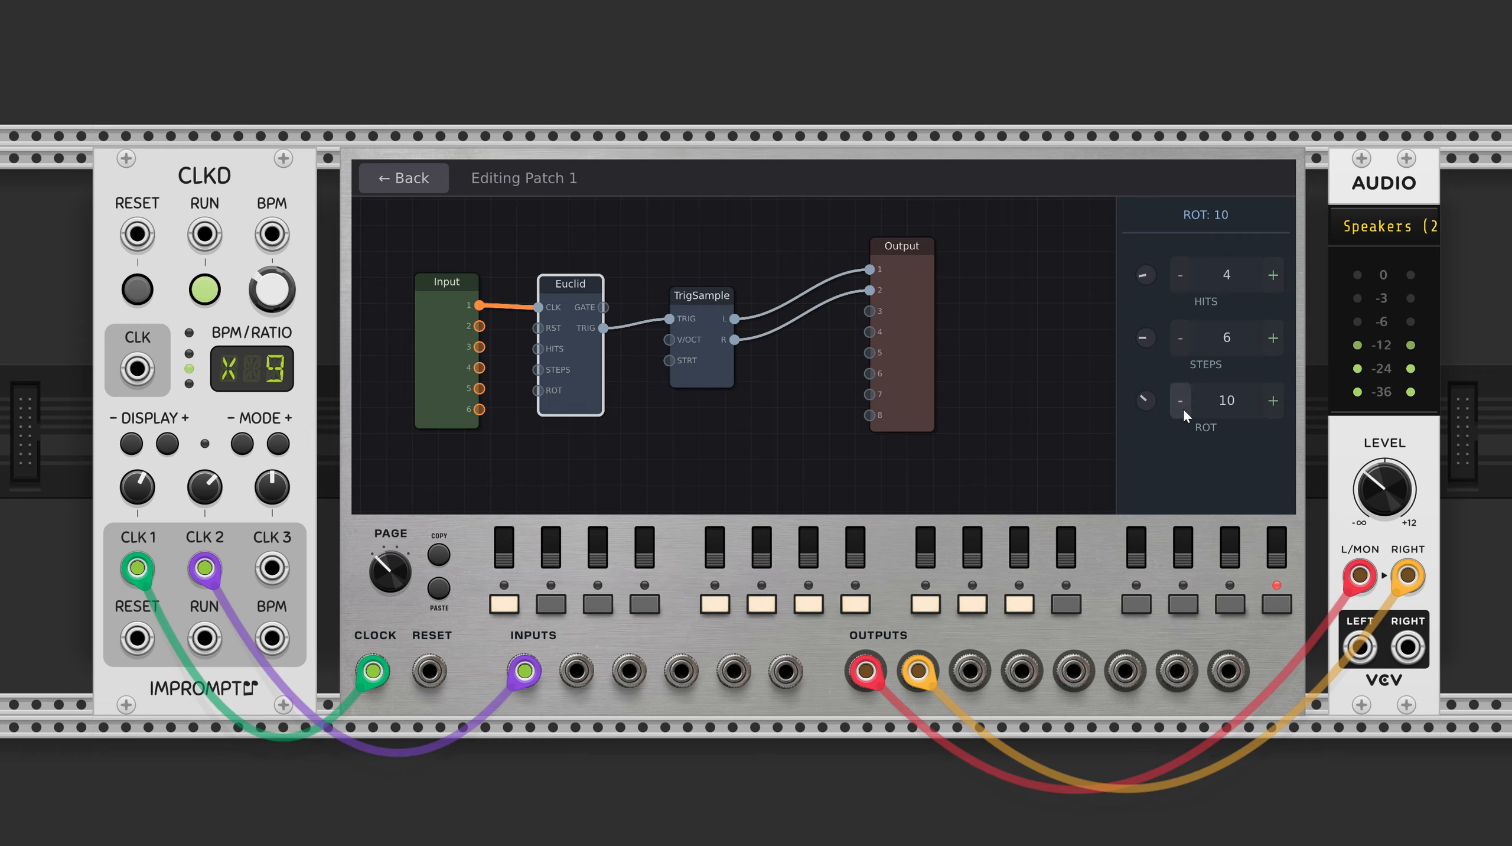
Raise the Euclid node's hits to 13 and lower its steps to 3.
left_click(1273, 276)
left_click(1182, 337)
left_click(1181, 337)
left_click(1181, 337)
left_click(1273, 276)
left_click(1273, 276)
left_click(1273, 276)
left_click(1273, 276)
left_click(1273, 275)
left_click(1273, 276)
left_click(1273, 276)
left_click(1272, 276)
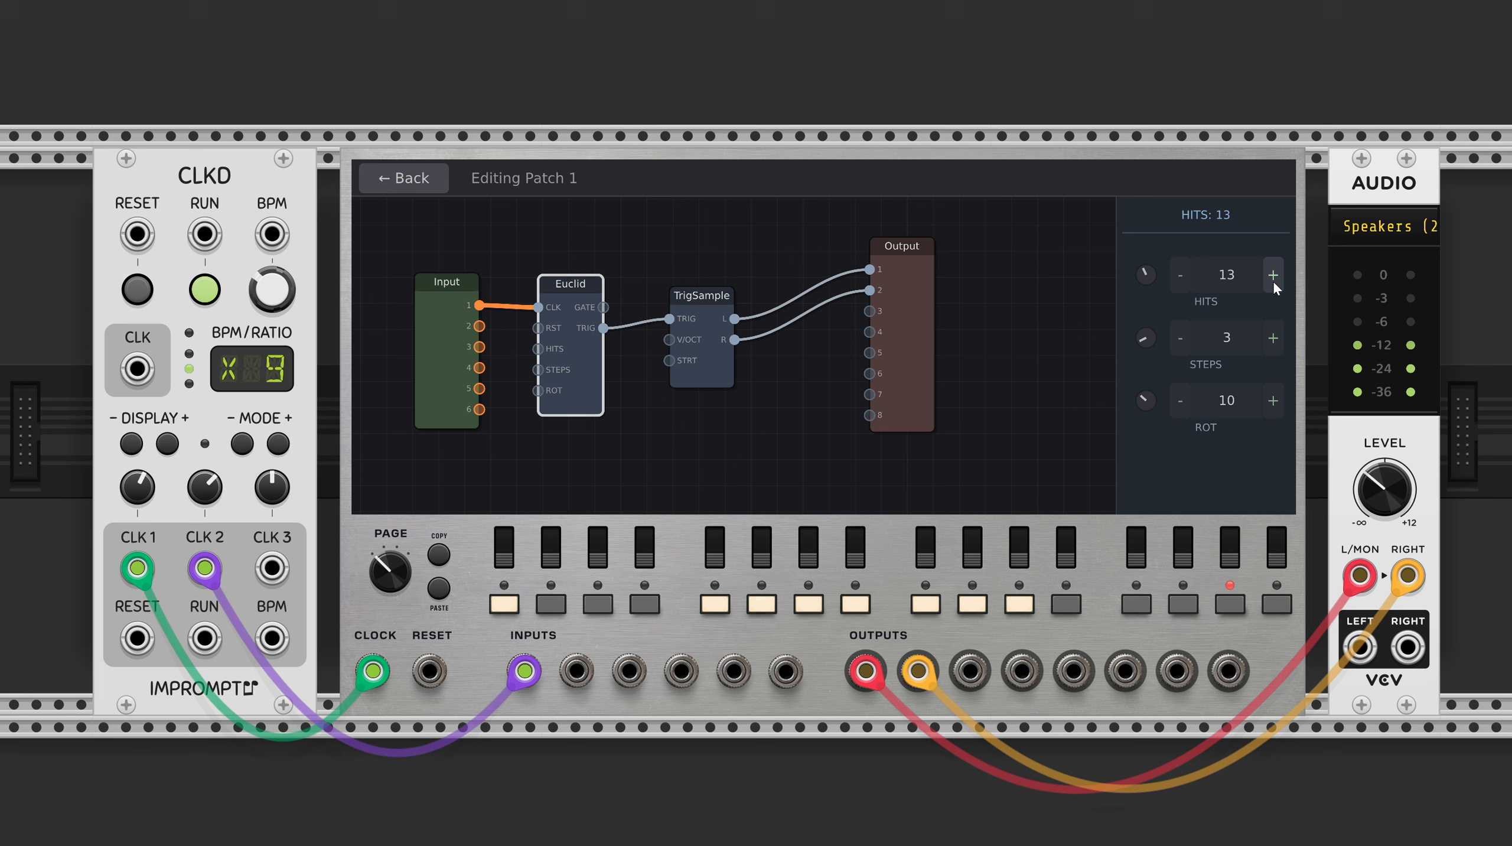
Increase the Euclid node's steps to 11.
left_click(1273, 337)
left_click(1273, 337)
left_click(1273, 337)
left_click(1273, 338)
left_click(1273, 337)
left_click(1273, 337)
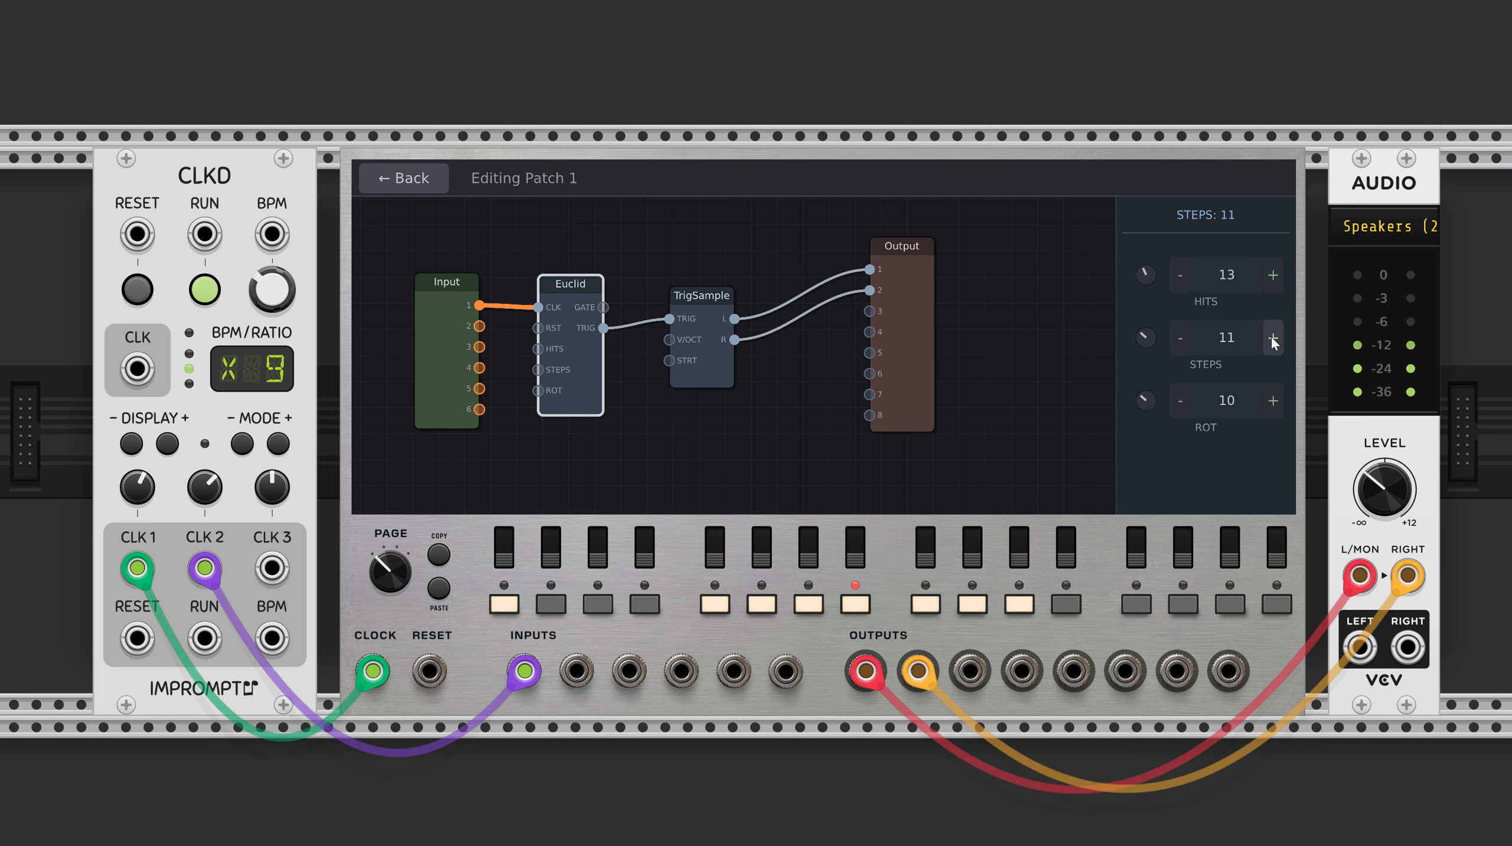
Set the Euclid node's steps to 24, its rotation to 19 and its hits to 8.
left_click_drag(1164, 366, 1203, 309)
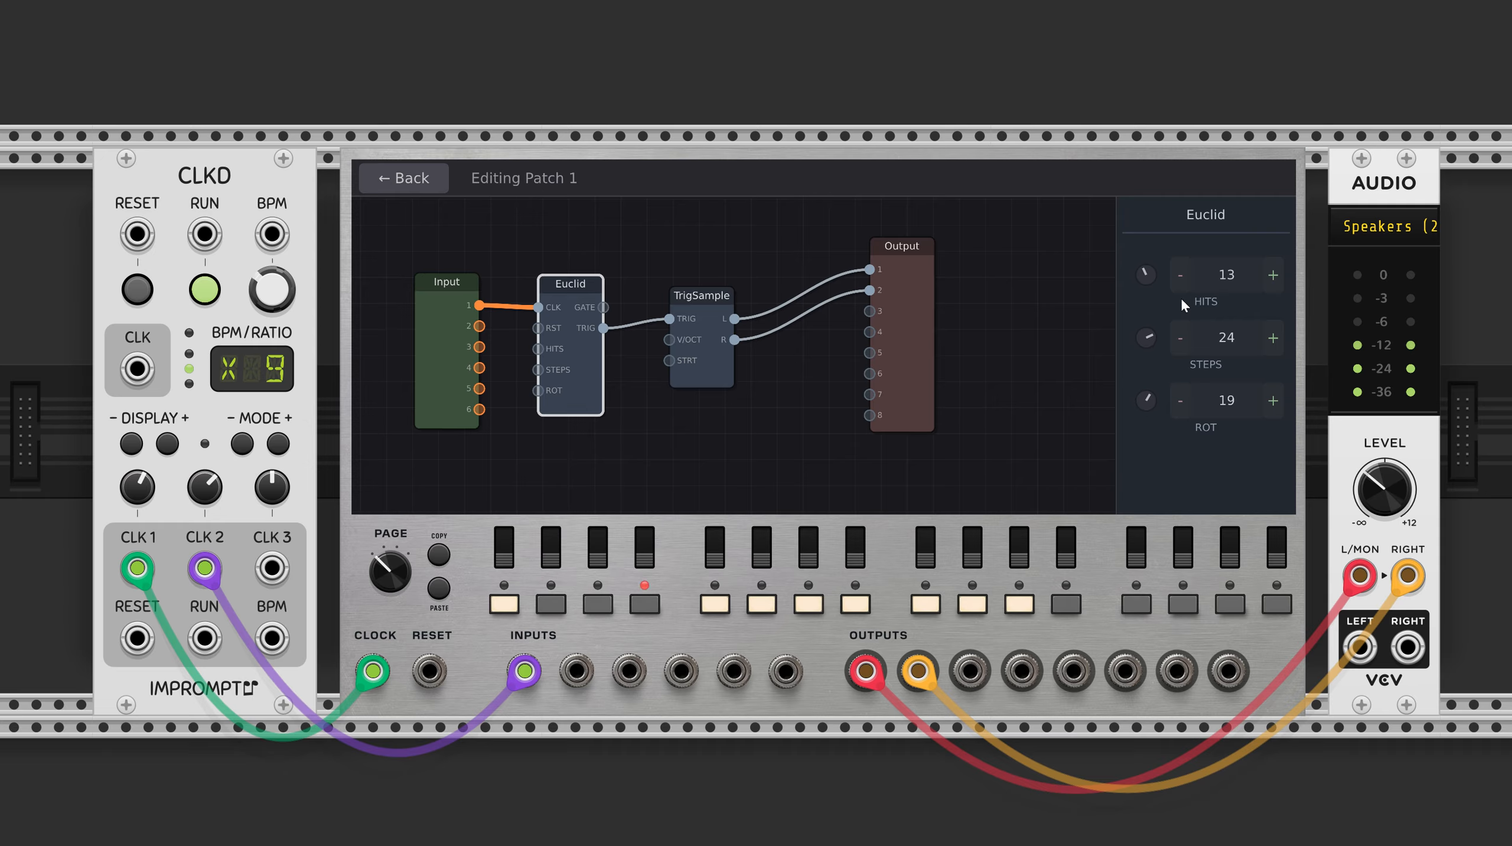
left_click_drag(1149, 275, 1137, 282)
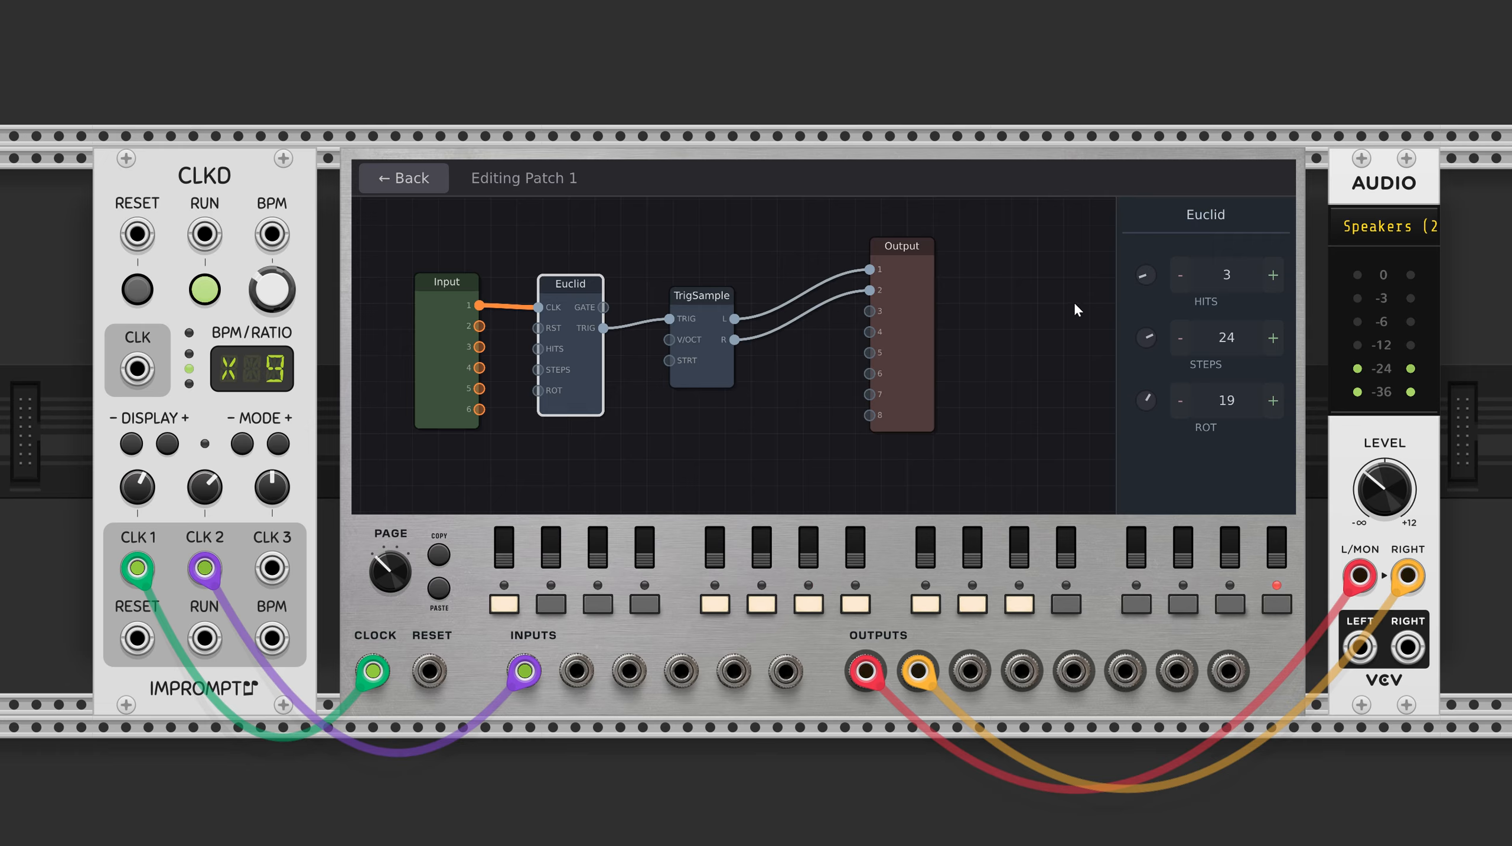
left_click_drag(1146, 278, 1157, 277)
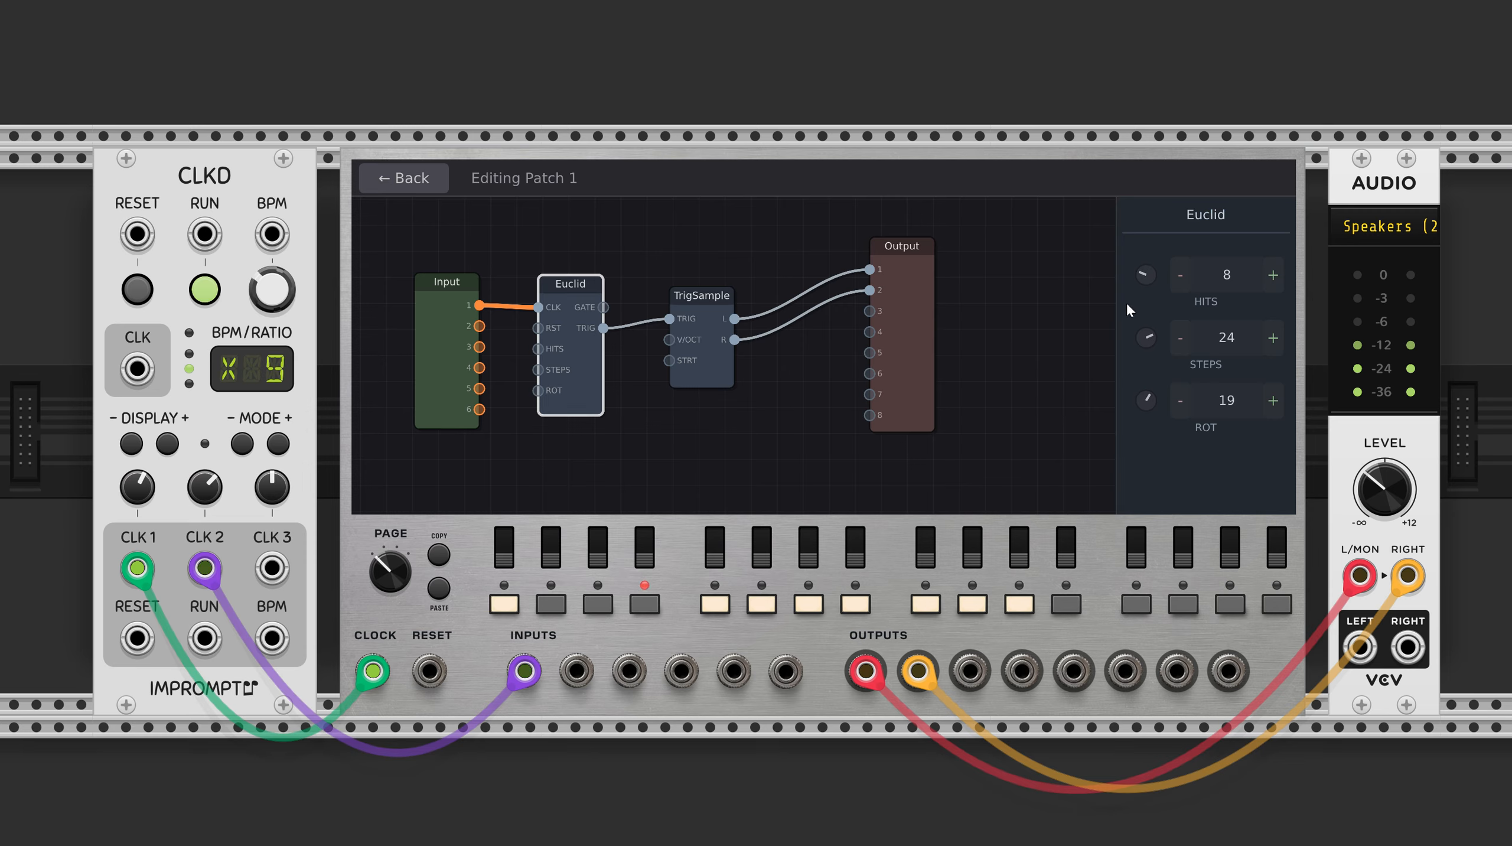